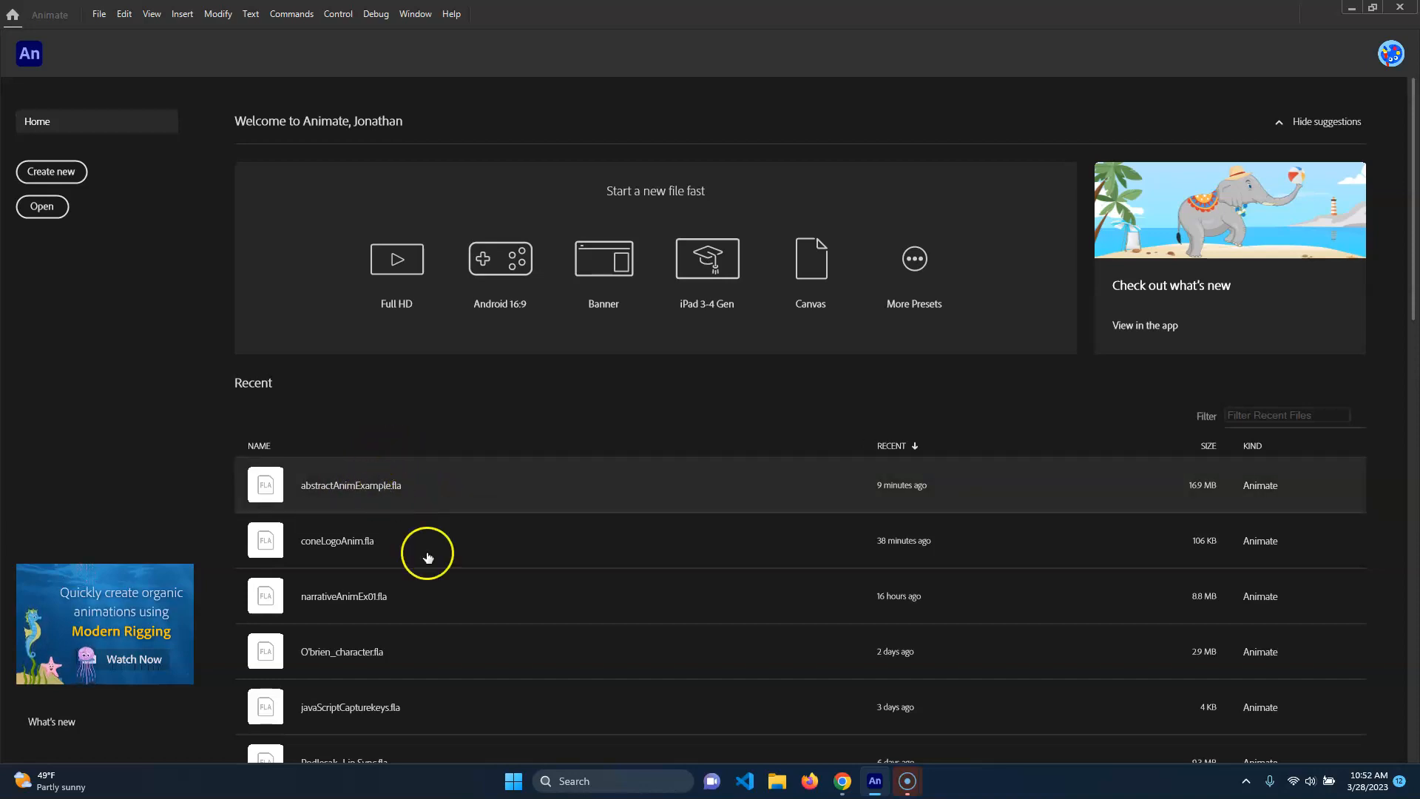
Open abstractAnimExample.fla from the recent files and return the playhead to frame 1.
{"action": "left_click", "coordinate": [261, 489]}
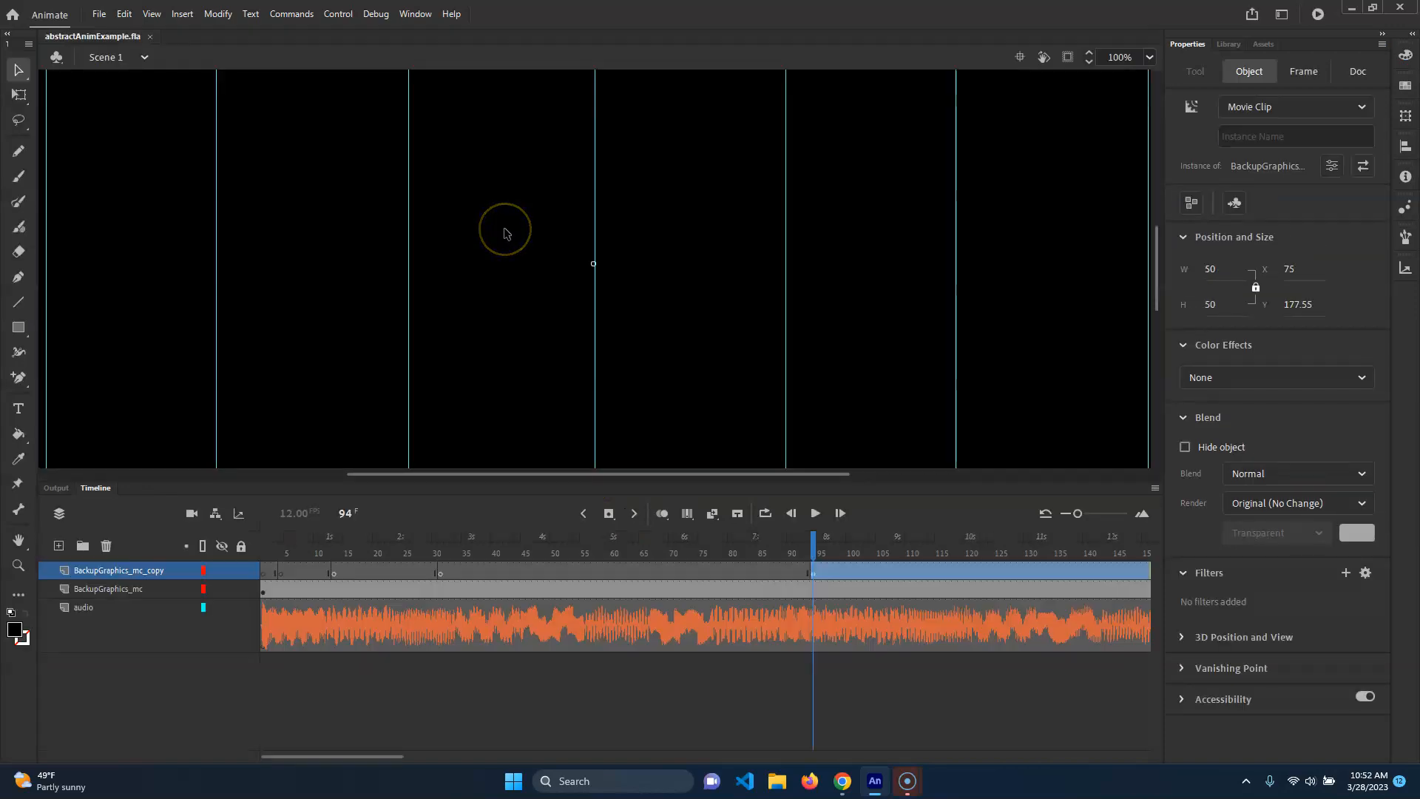
{"action": "scroll", "coordinate": [499, 290], "scroll_direction": "down", "scroll_amount": 2}
{"action": "scroll", "coordinate": [499, 290], "scroll_direction": "down", "scroll_amount": 2}
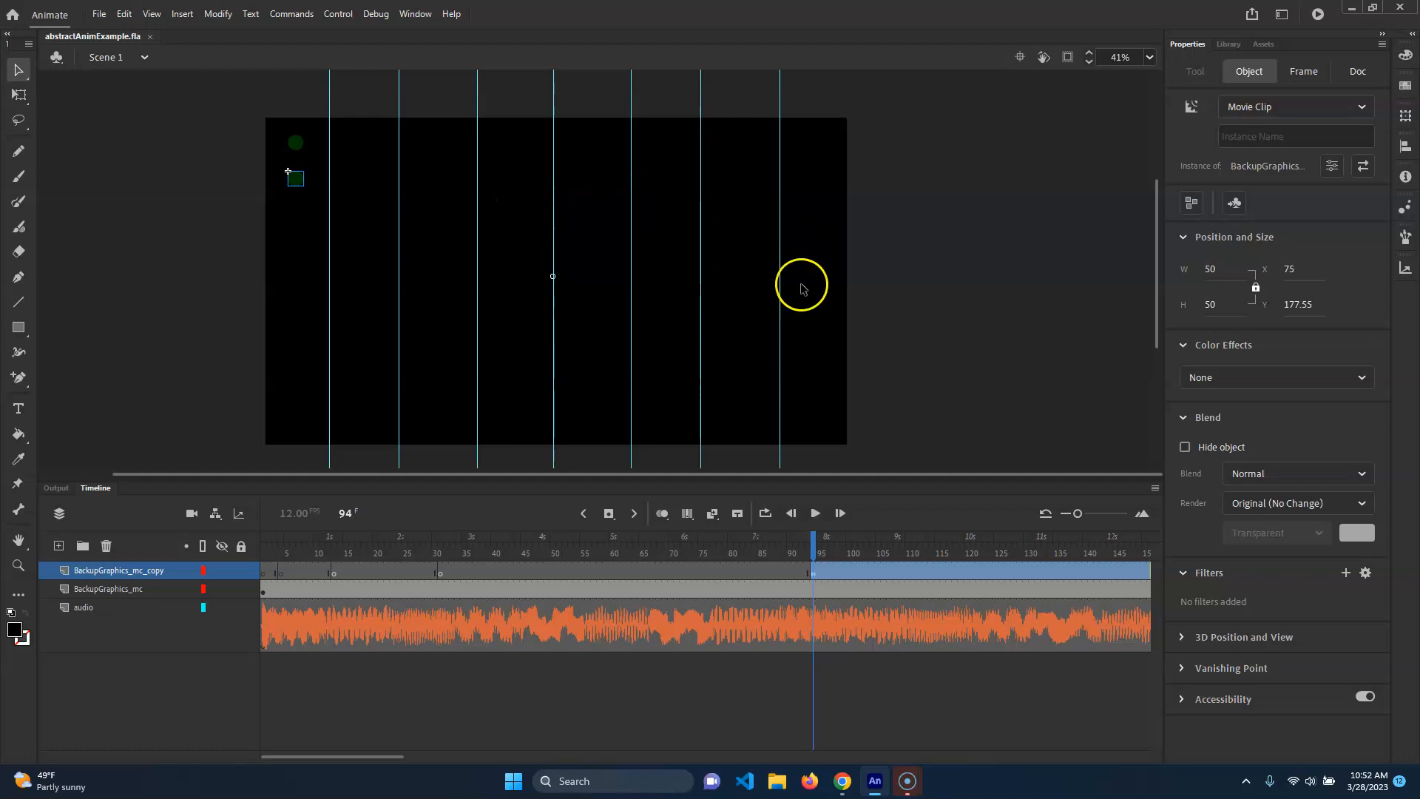
{"action": "left_click_drag", "start_coordinate": [758, 563], "coordinate": [209, 523]}
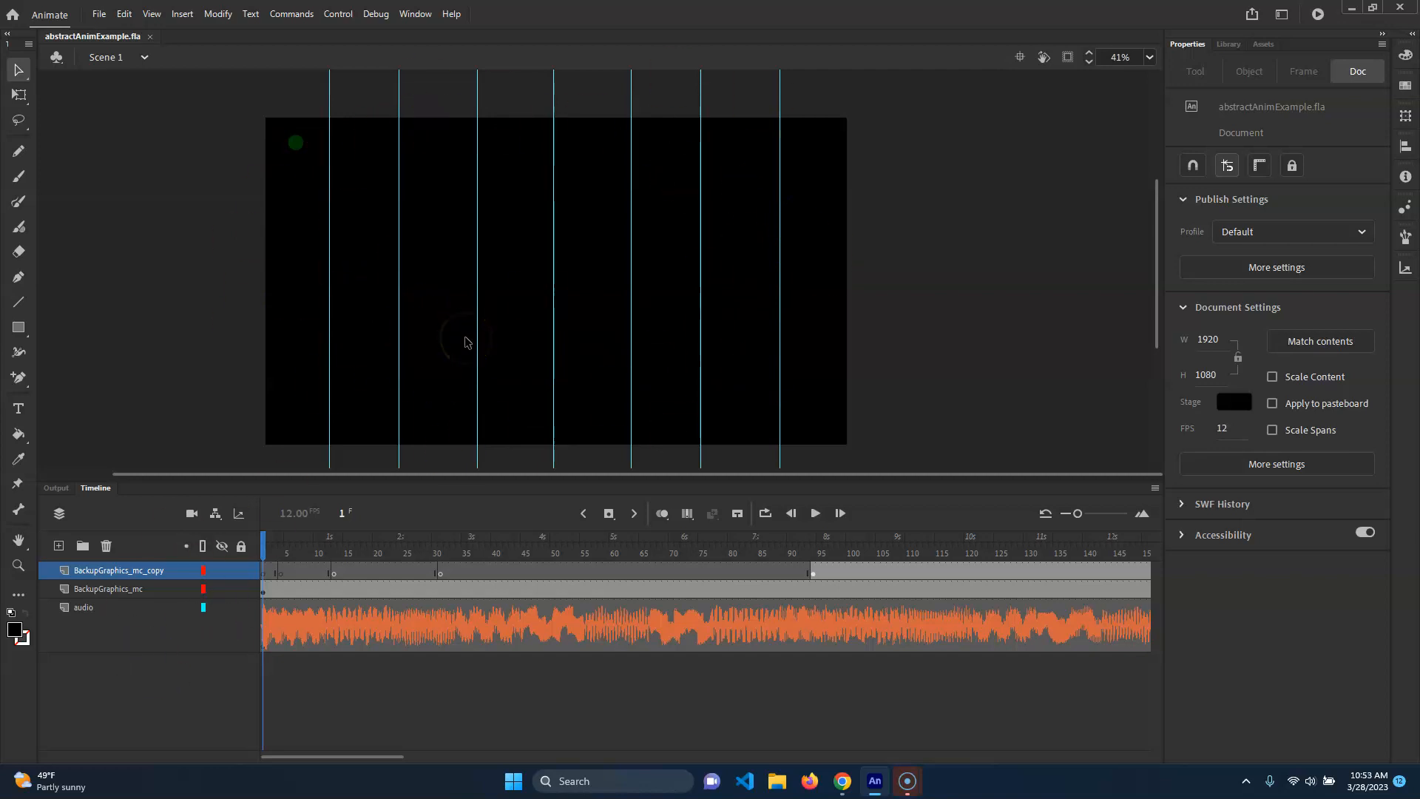
Create a new HTML5 Canvas document from the Web category's Very High 1024 x 768 preset.
{"action": "left_click", "coordinate": [98, 14]}
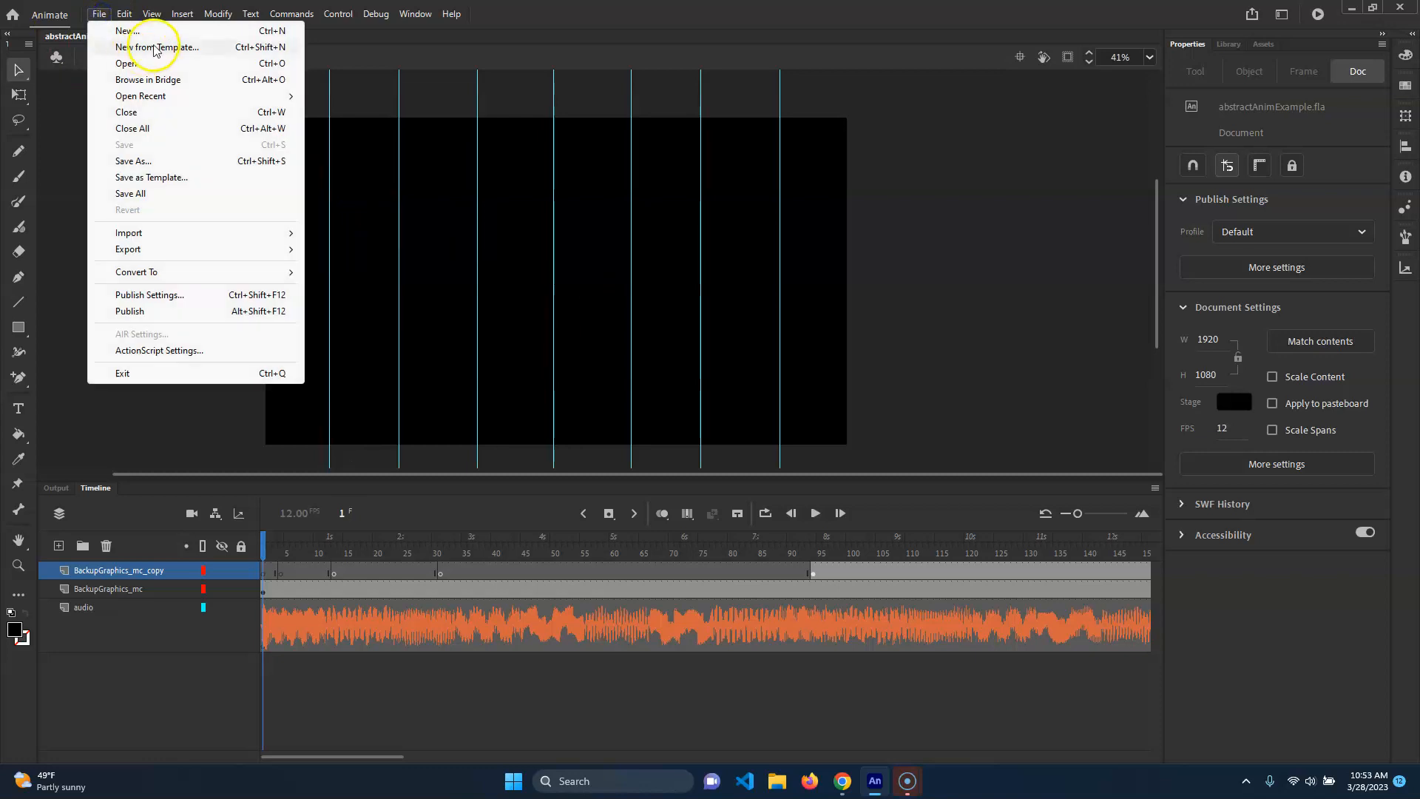
{"action": "left_click", "coordinate": [745, 227]}
{"action": "key", "text": "ctrl+Return"}
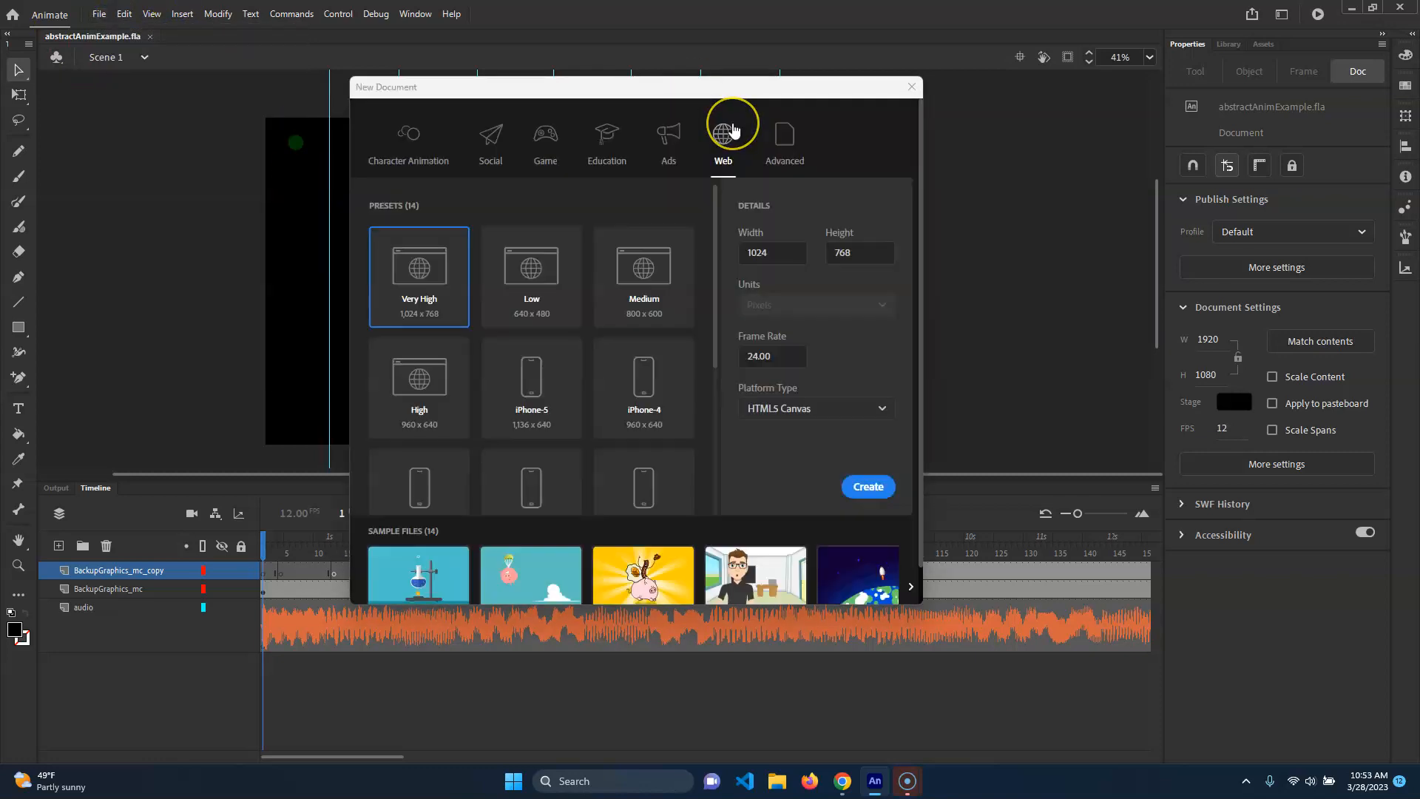
{"action": "left_click_drag", "start_coordinate": [675, 86], "coordinate": [763, 91]}
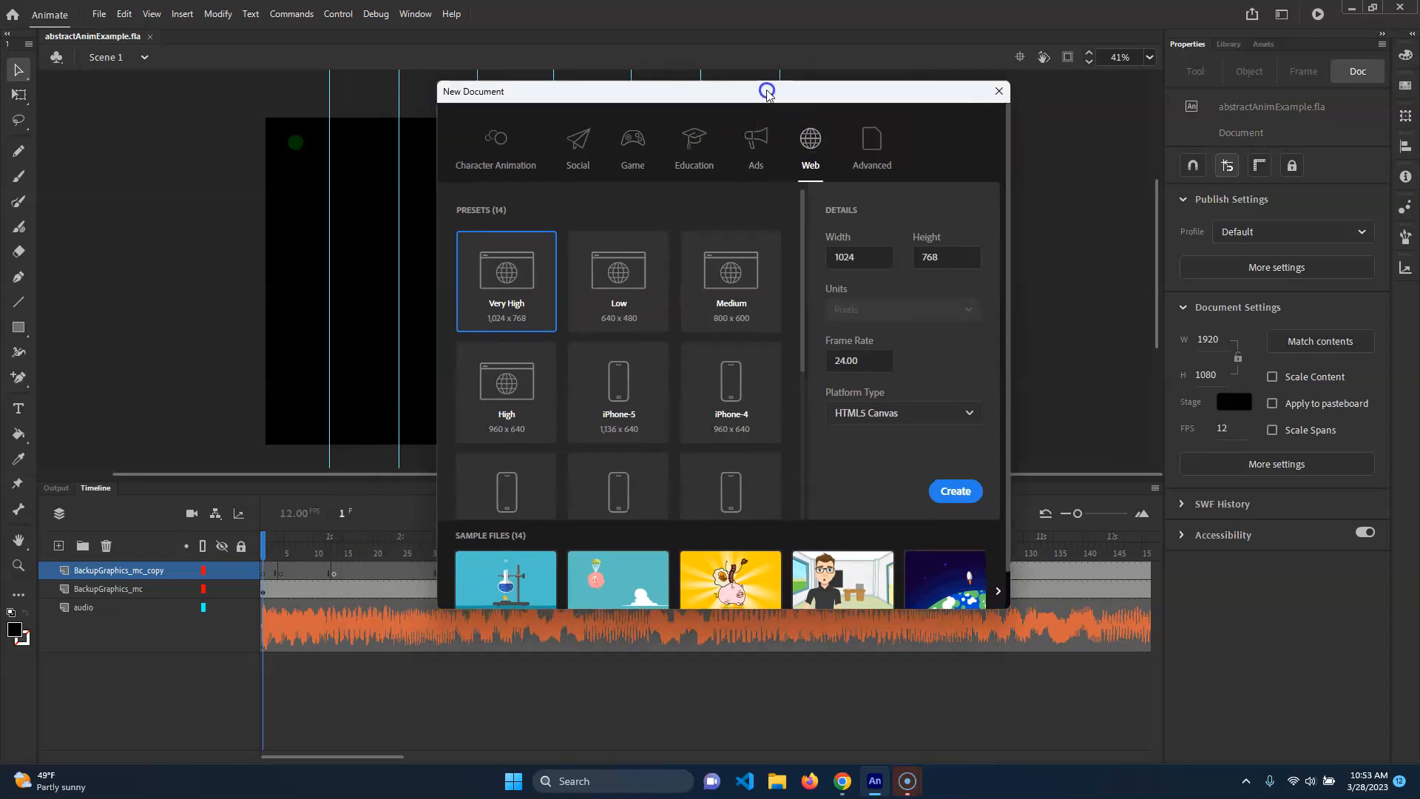
{"action": "left_click", "coordinate": [489, 152]}
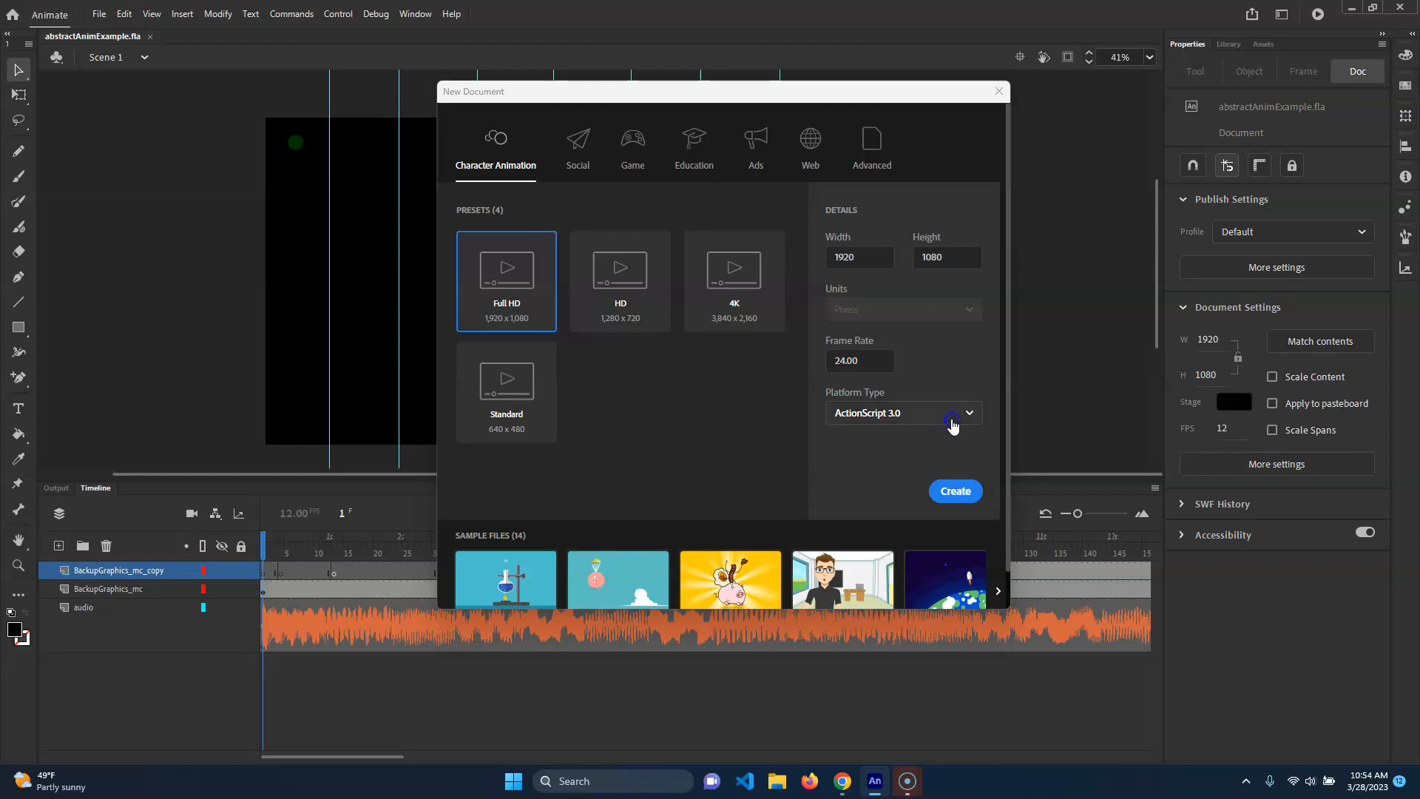
{"action": "left_click", "coordinate": [951, 418]}
{"action": "left_click", "coordinate": [879, 497]}
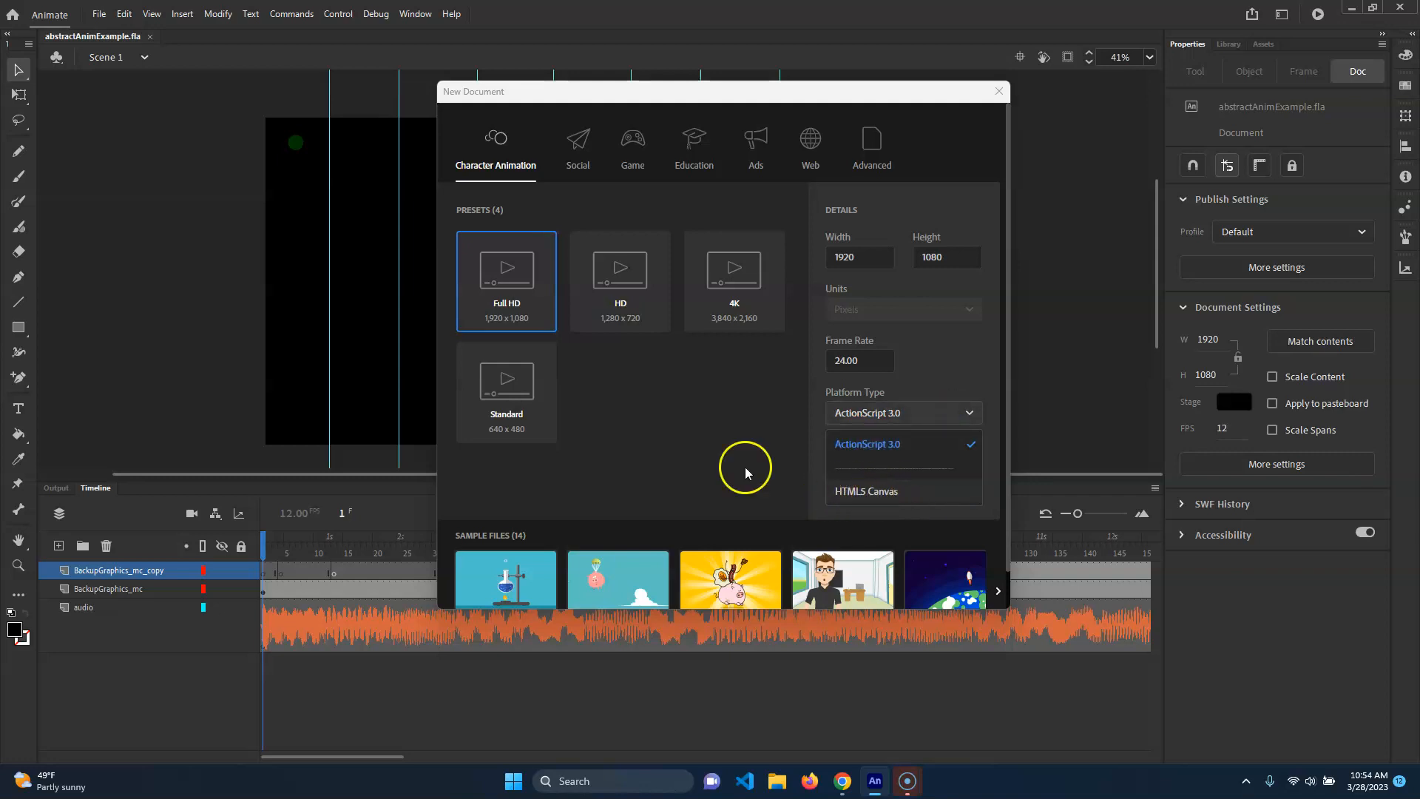
{"action": "left_click", "coordinate": [810, 166]}
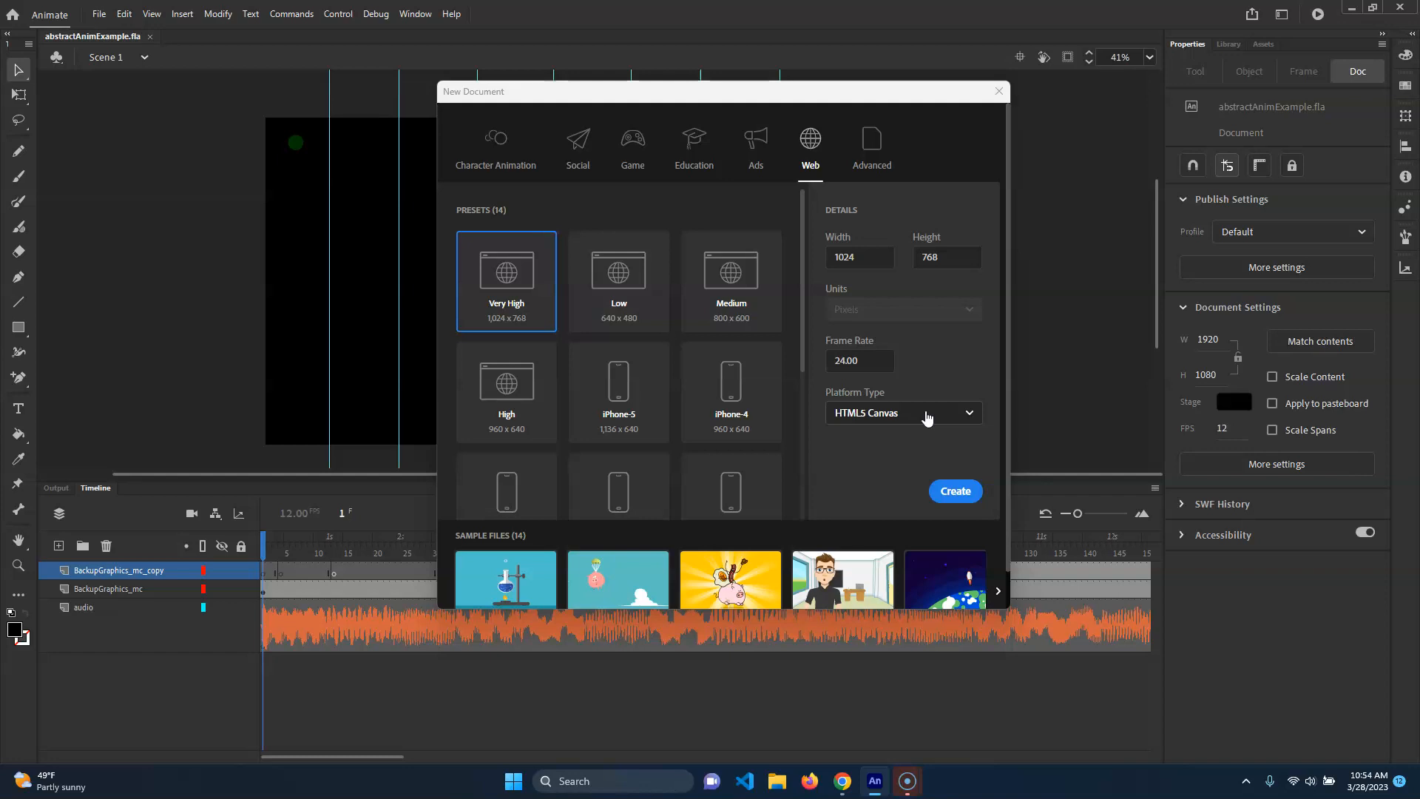
{"action": "left_click", "coordinate": [955, 491]}
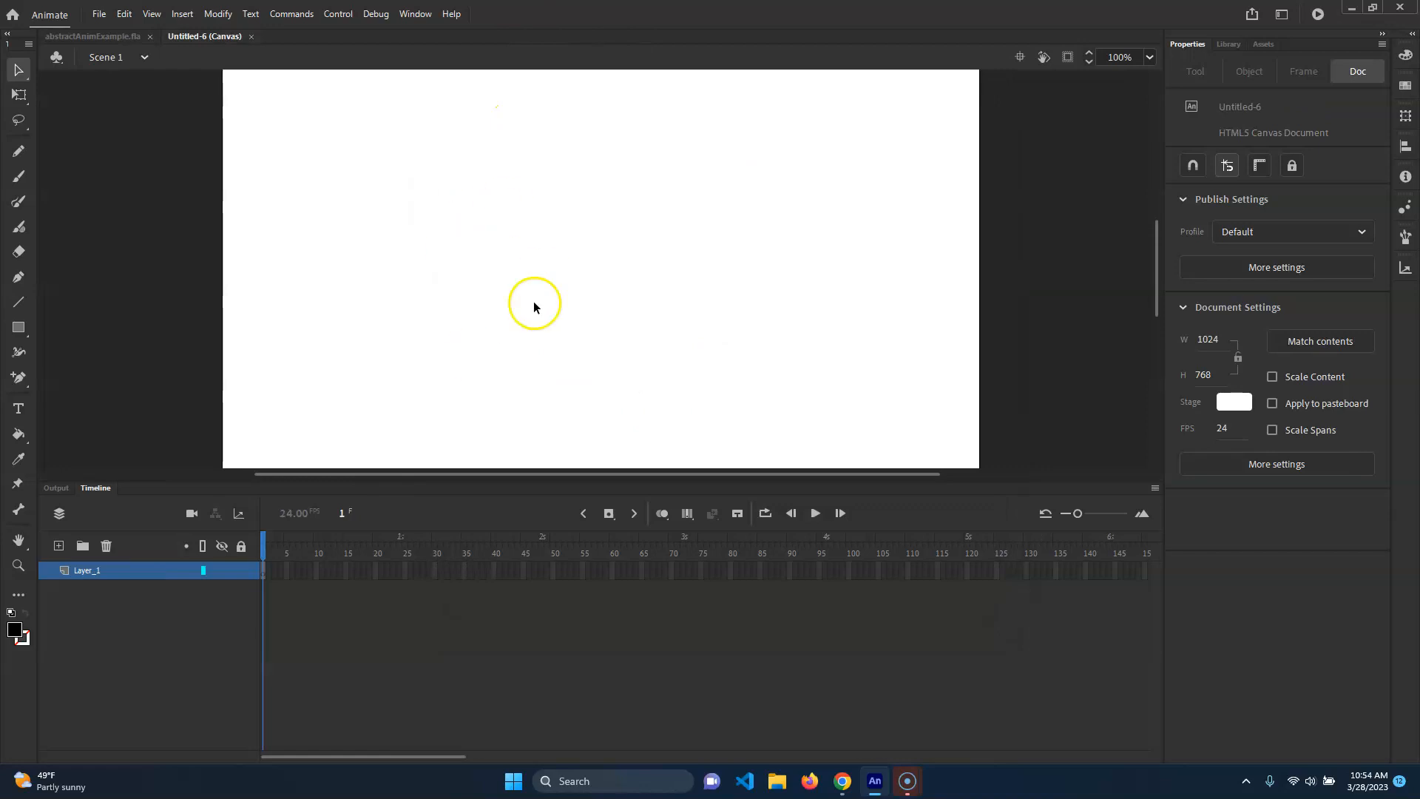
Switch back to abstractAnimExample.fla and set its stage colour to white.
{"action": "scroll", "coordinate": [621, 270], "scroll_direction": "down", "scroll_amount": 1}
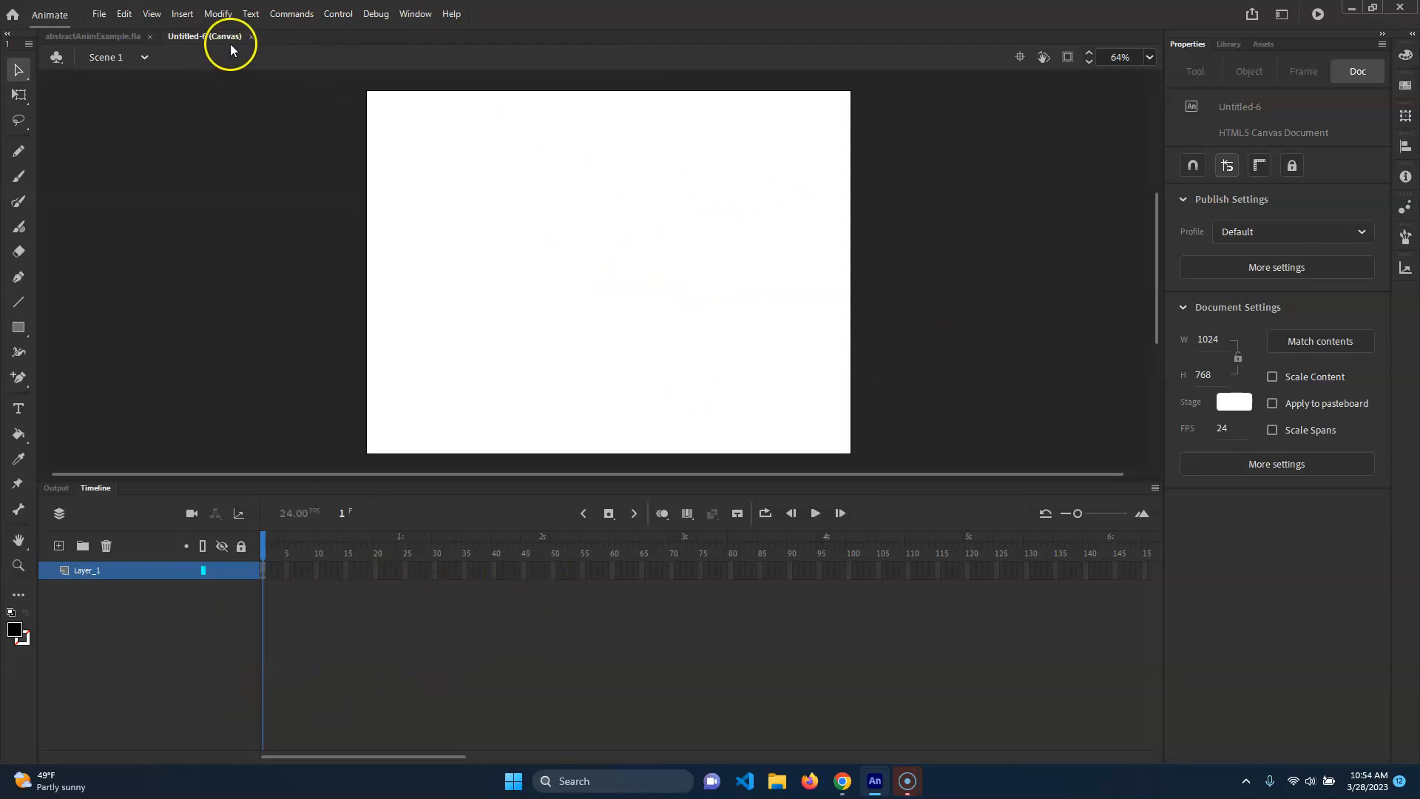
{"action": "left_click", "coordinate": [85, 35]}
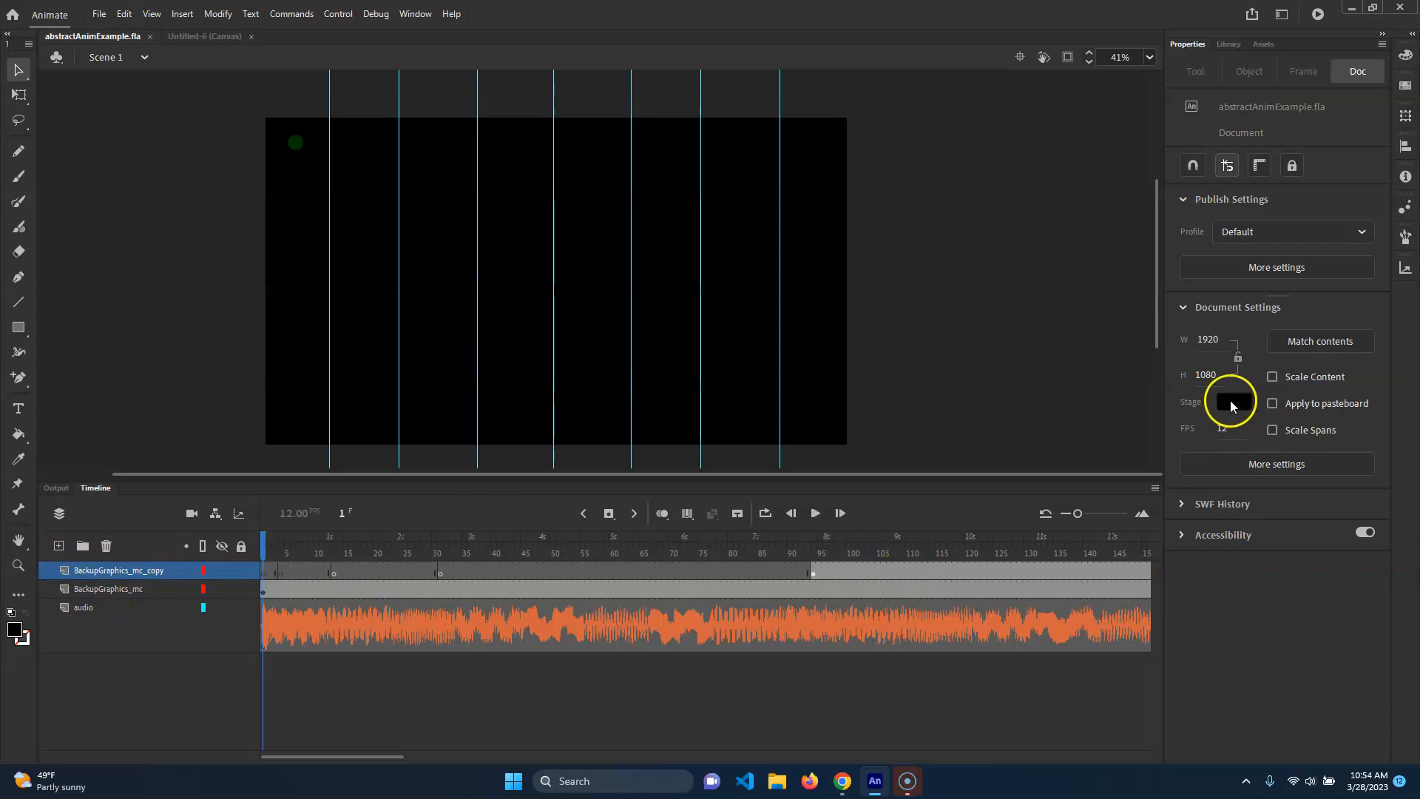
{"action": "left_click", "coordinate": [1231, 401]}
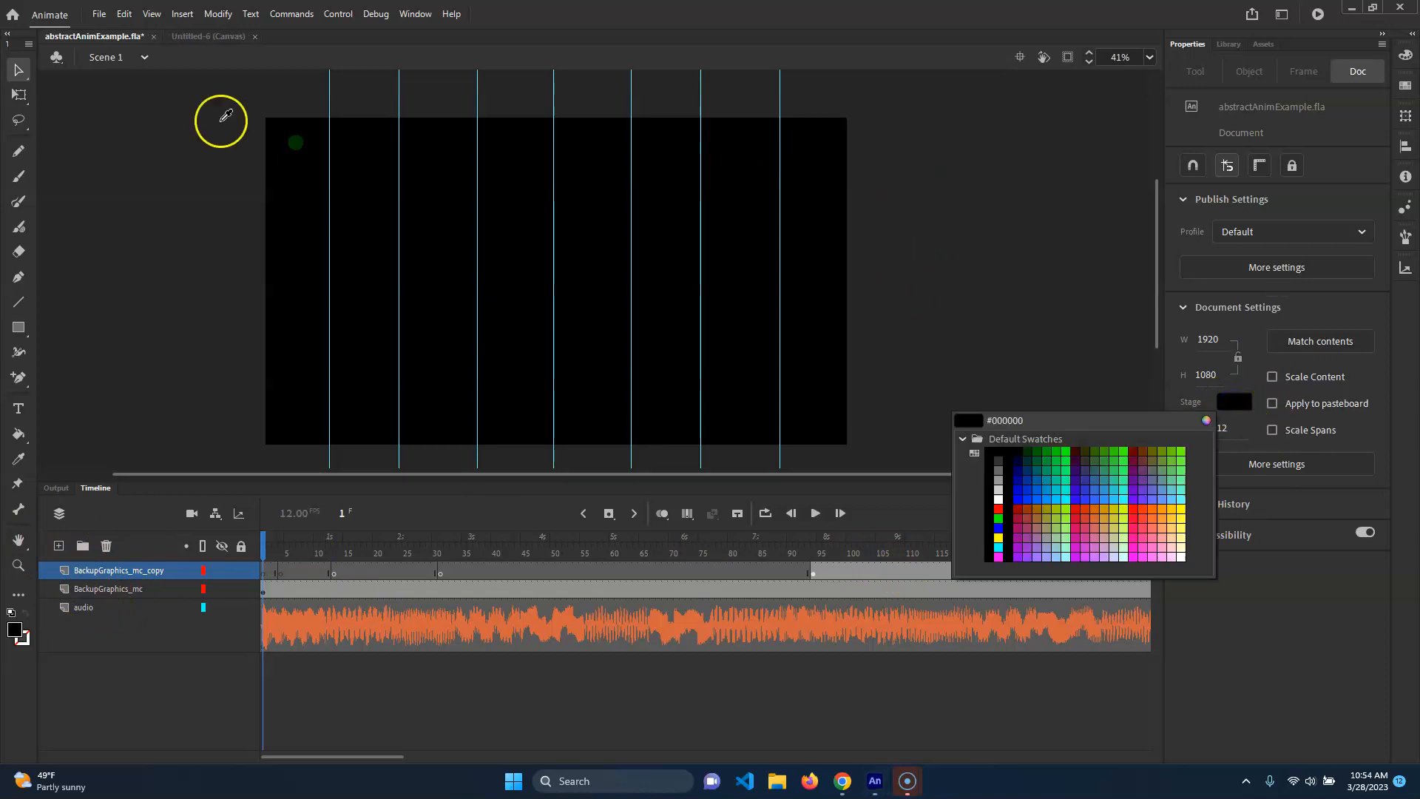
{"action": "left_click", "coordinate": [32, 71]}
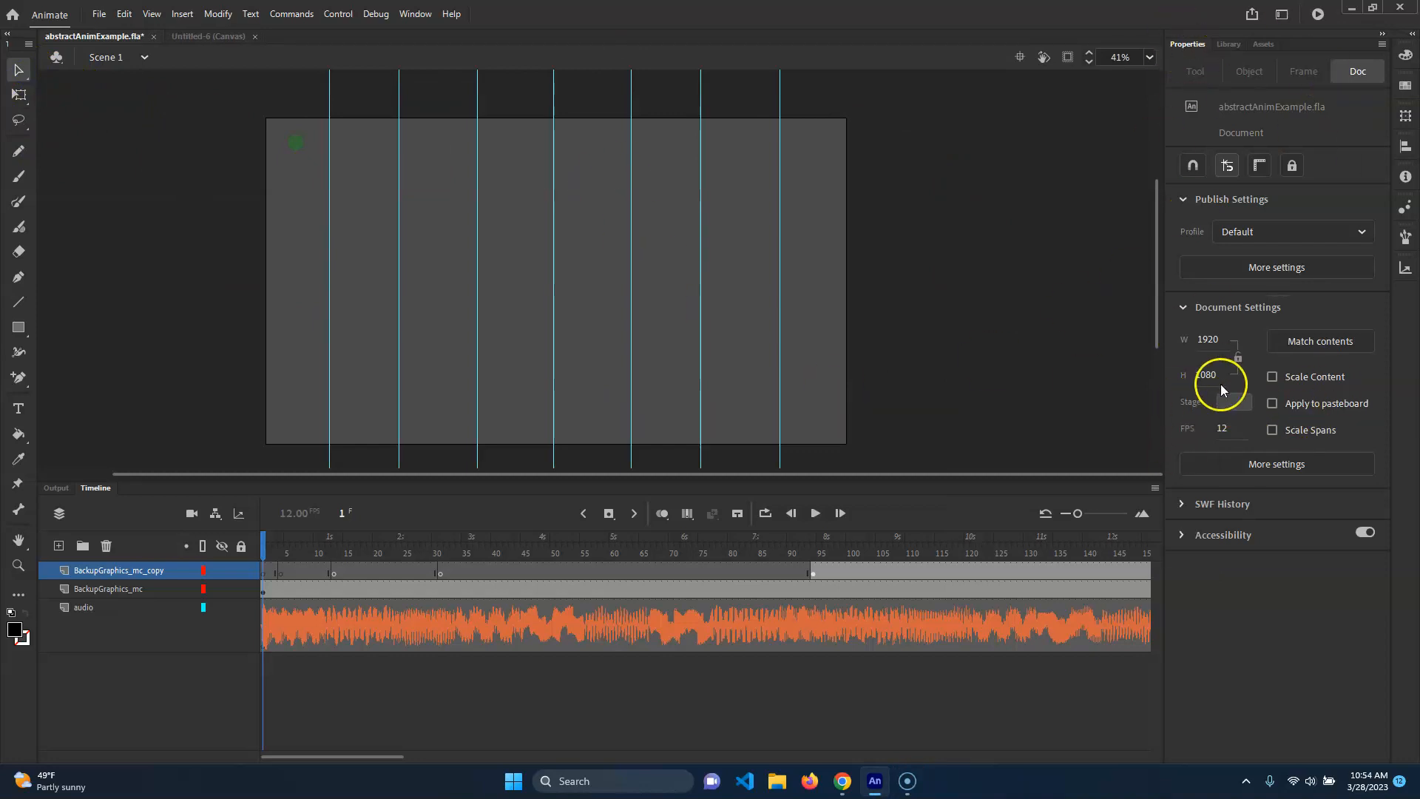
{"action": "left_click", "coordinate": [1232, 402]}
{"action": "left_click", "coordinate": [1002, 505]}
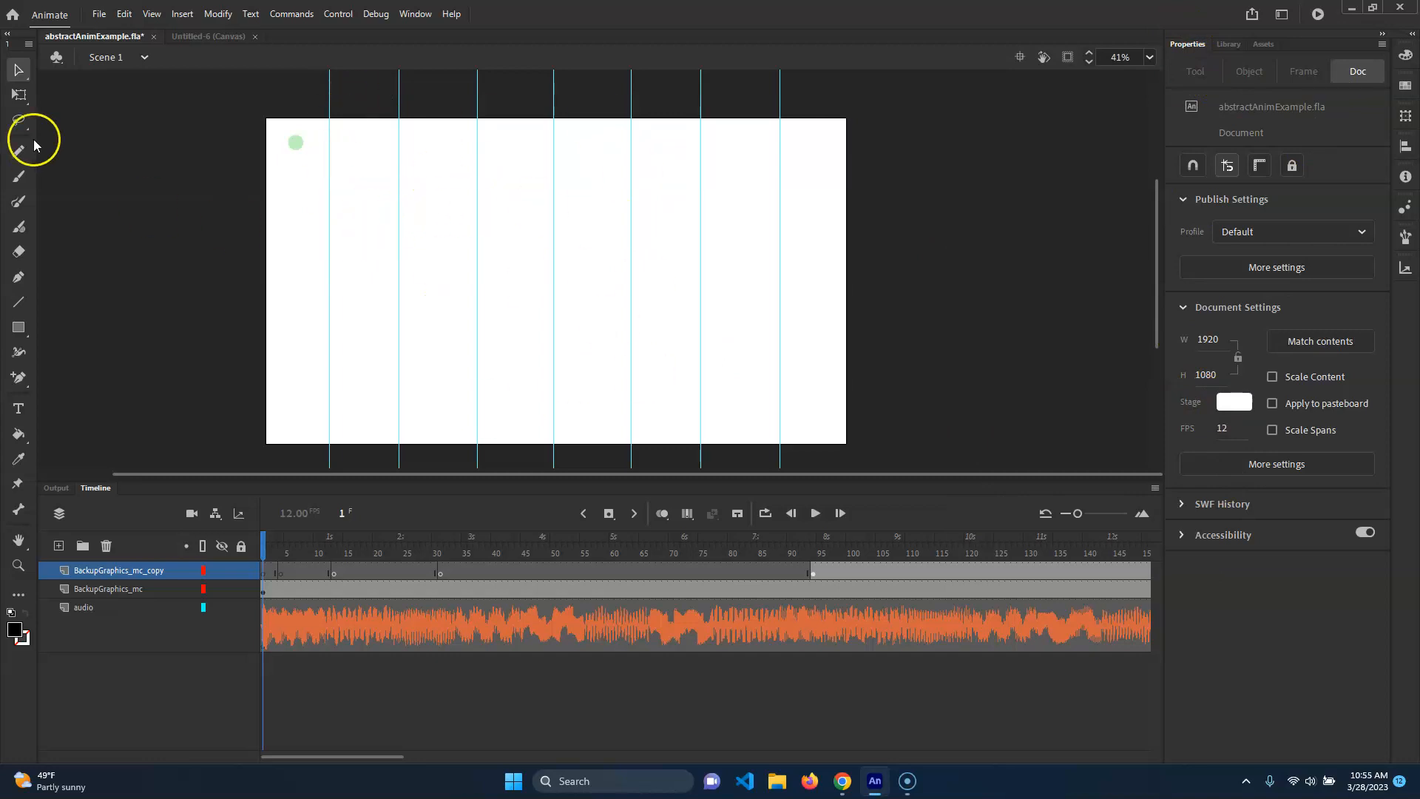
Add a new layer named Background in abstractAnimExample.fla.
{"action": "left_click", "coordinate": [210, 39]}
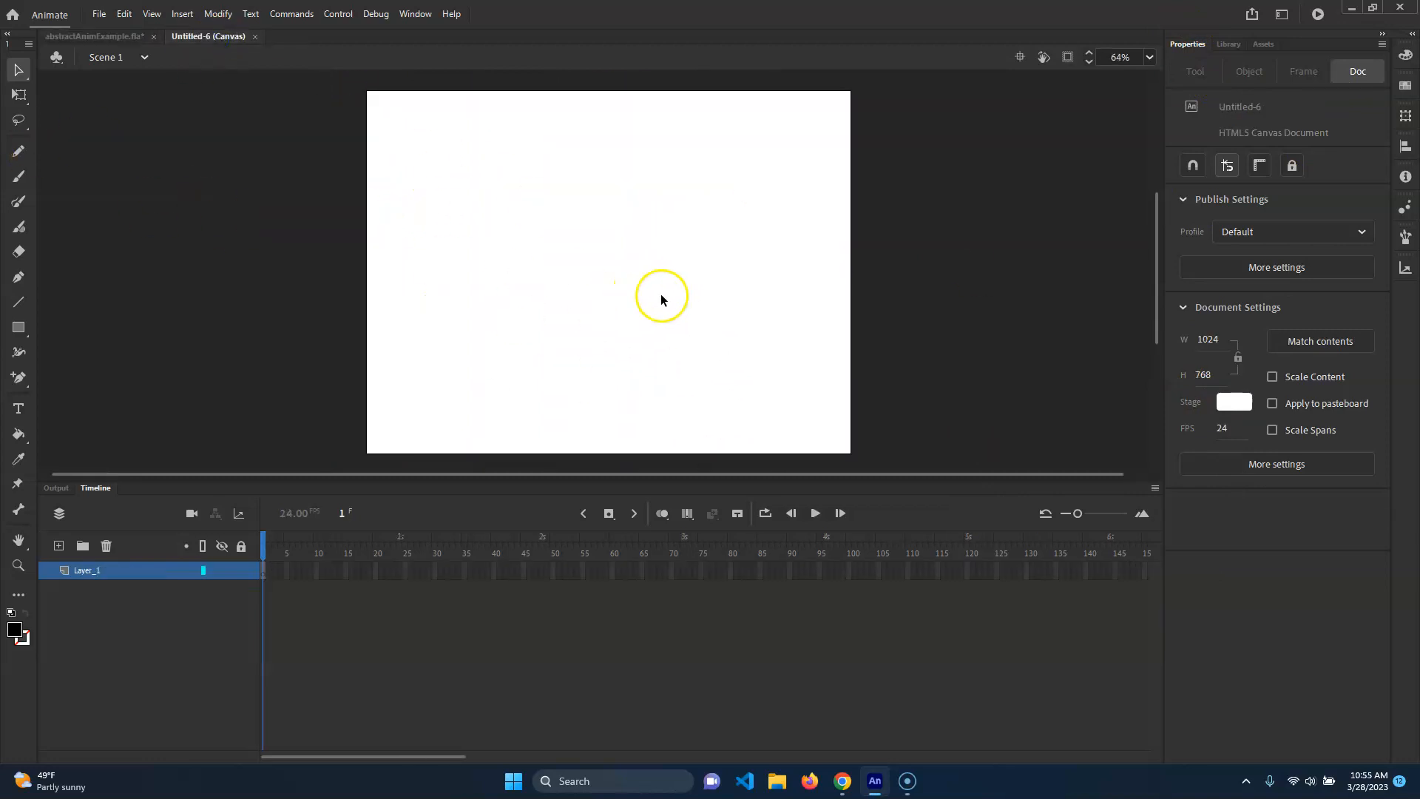
{"action": "left_click", "coordinate": [93, 35]}
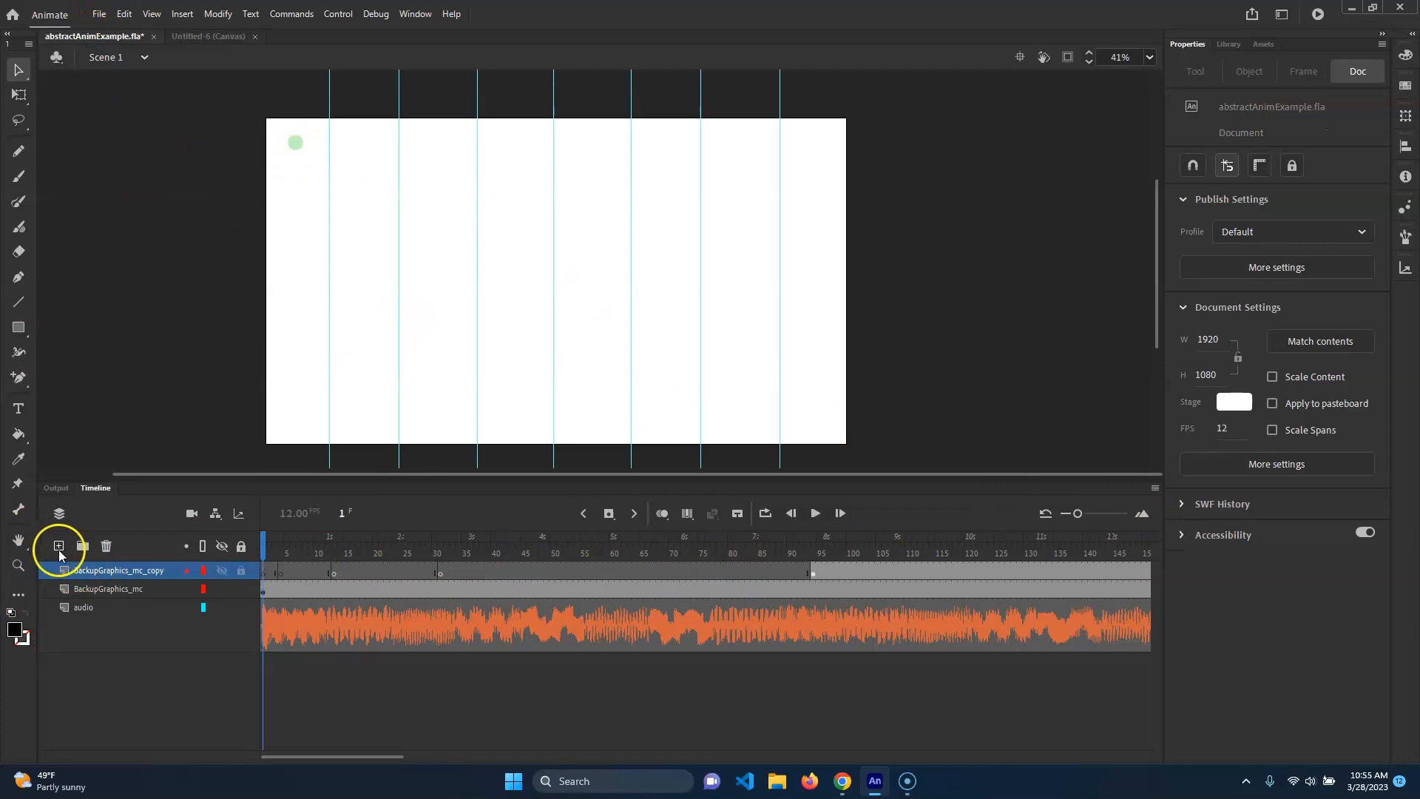
{"action": "left_click", "coordinate": [58, 545]}
{"action": "double_click", "coordinate": [95, 569]}
{"action": "type", "text": "Backg"}
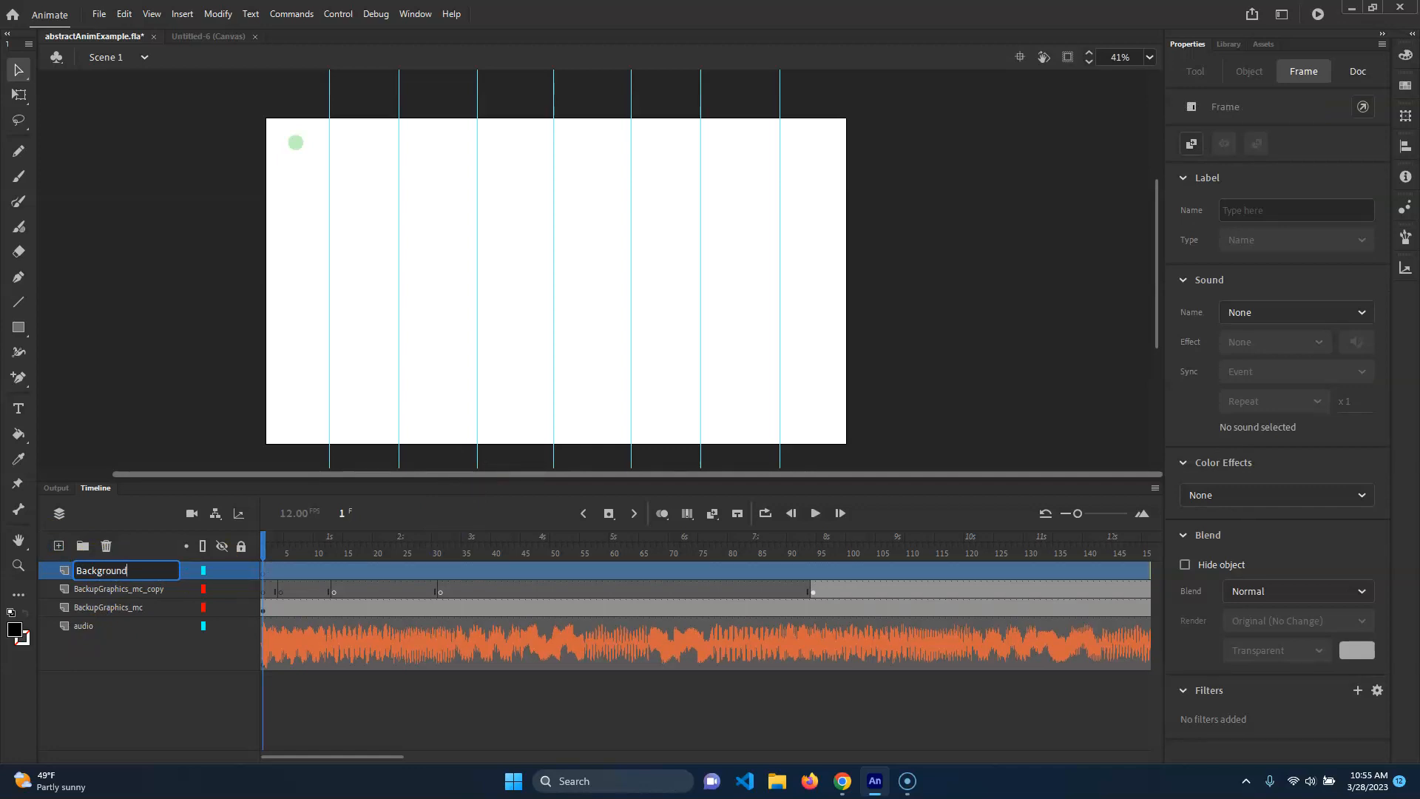
{"action": "type", "text": "round"}
{"action": "key", "text": "Return"}
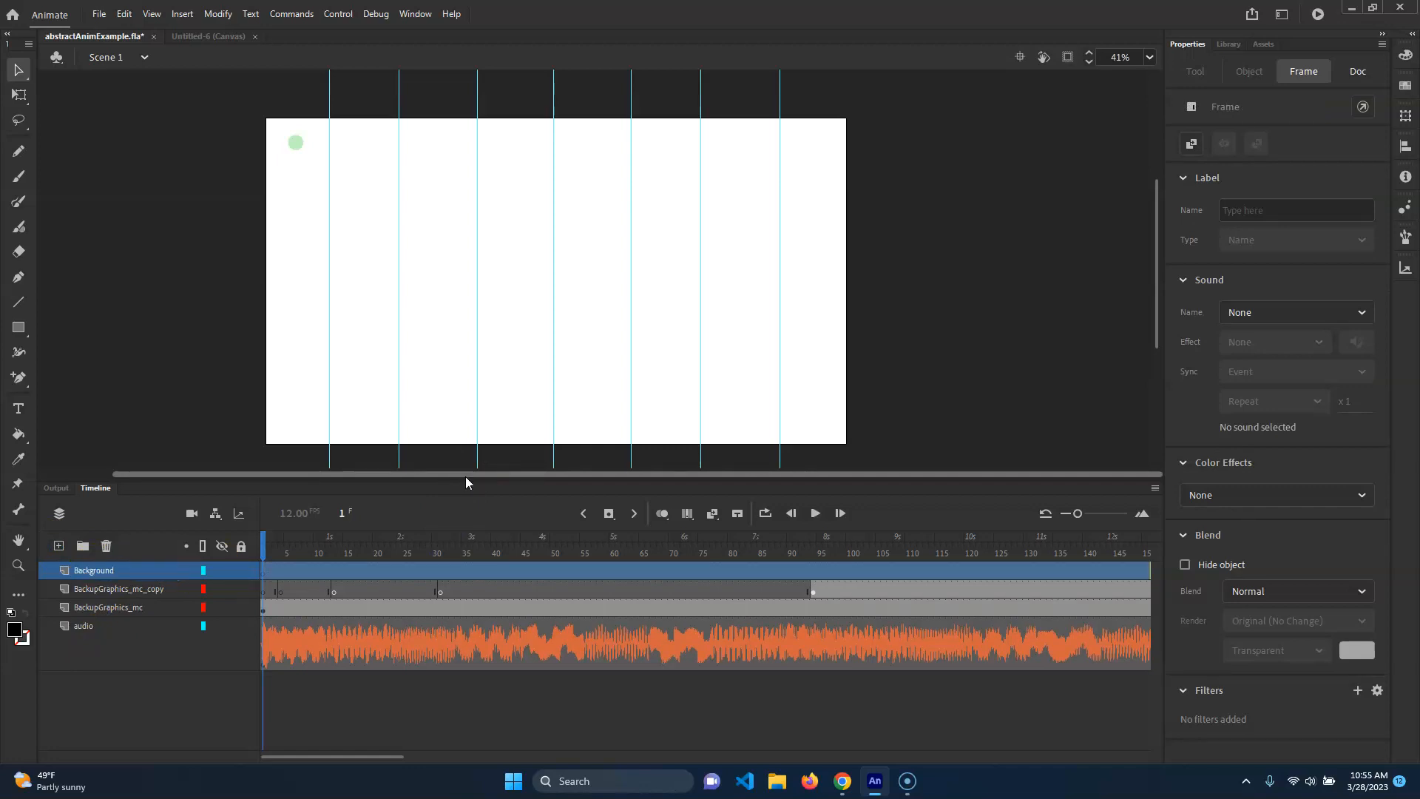
Draw a dark gray filled rectangle with no stroke covering the whole stage on the Background layer.
{"action": "left_click", "coordinate": [16, 333]}
{"action": "left_click", "coordinate": [1178, 217]}
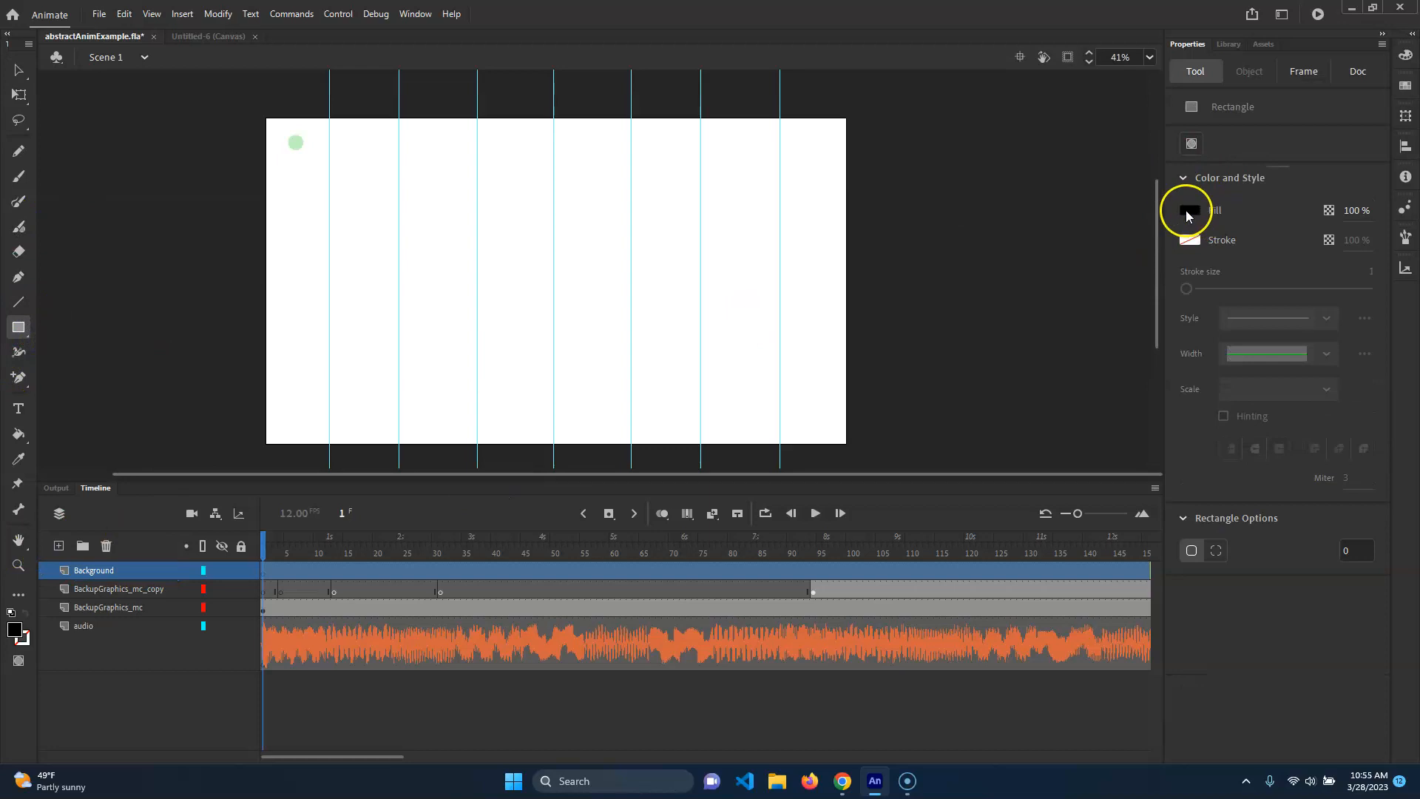
{"action": "left_click", "coordinate": [1187, 211]}
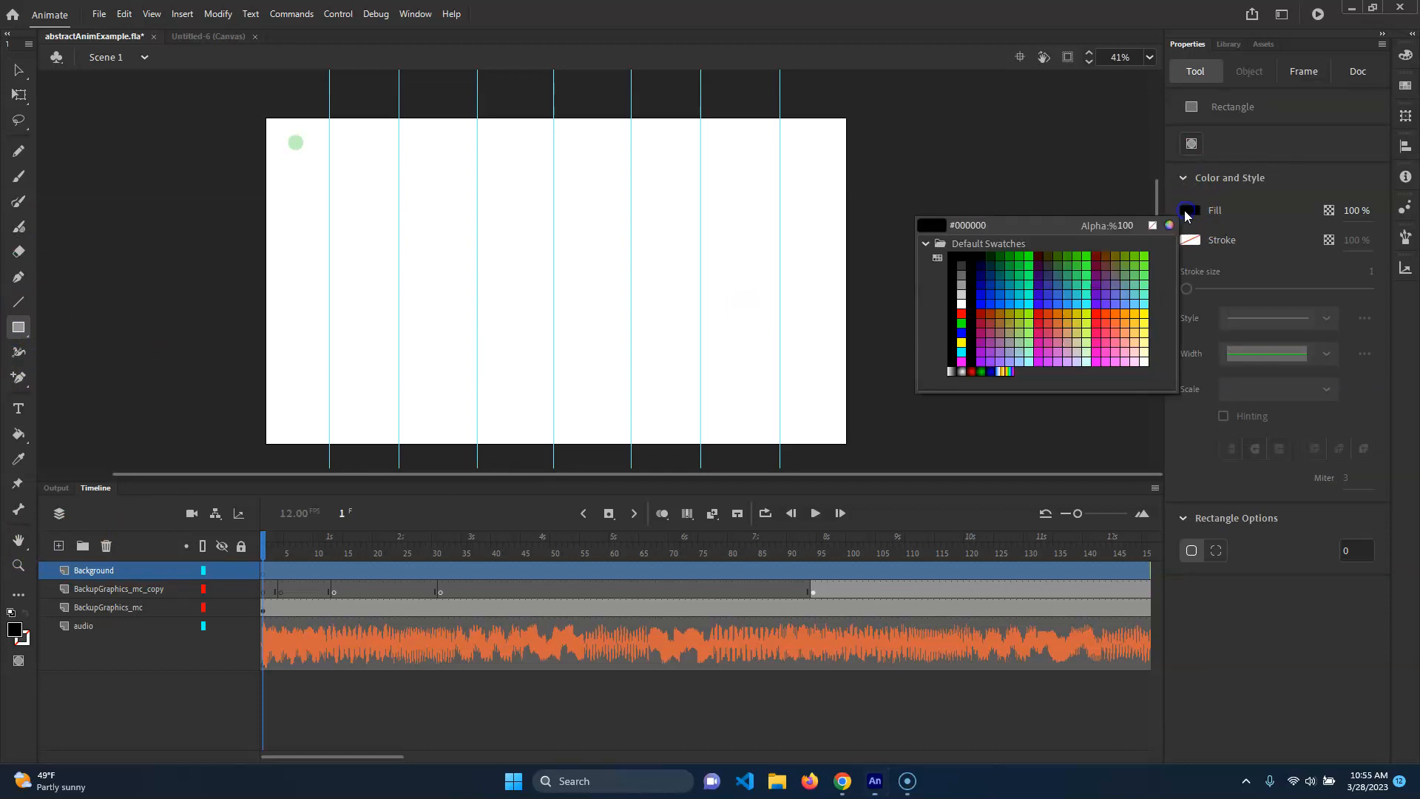
{"action": "left_click", "coordinate": [961, 262]}
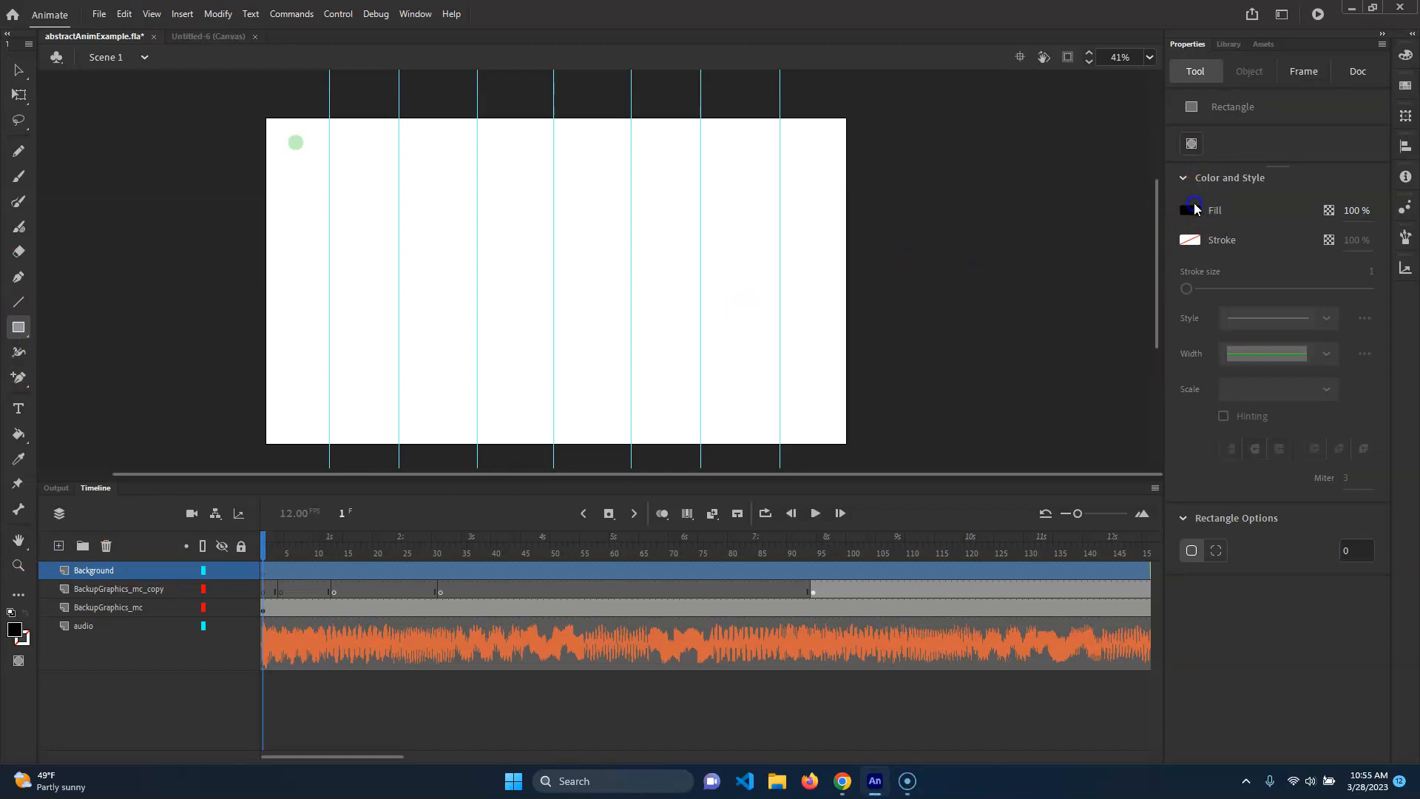
{"action": "left_click", "coordinate": [1197, 210]}
{"action": "left_click", "coordinate": [890, 455]}
{"action": "left_click_drag", "start_coordinate": [1419, 211], "coordinate": [827, 201]}
{"action": "left_click_drag", "start_coordinate": [665, 404], "coordinate": [645, 392]}
{"action": "left_click", "coordinate": [991, 238]}
{"action": "left_click_drag", "start_coordinate": [264, 118], "coordinate": [825, 441]}
{"action": "left_click_drag", "start_coordinate": [840, 438], "coordinate": [846, 446]}
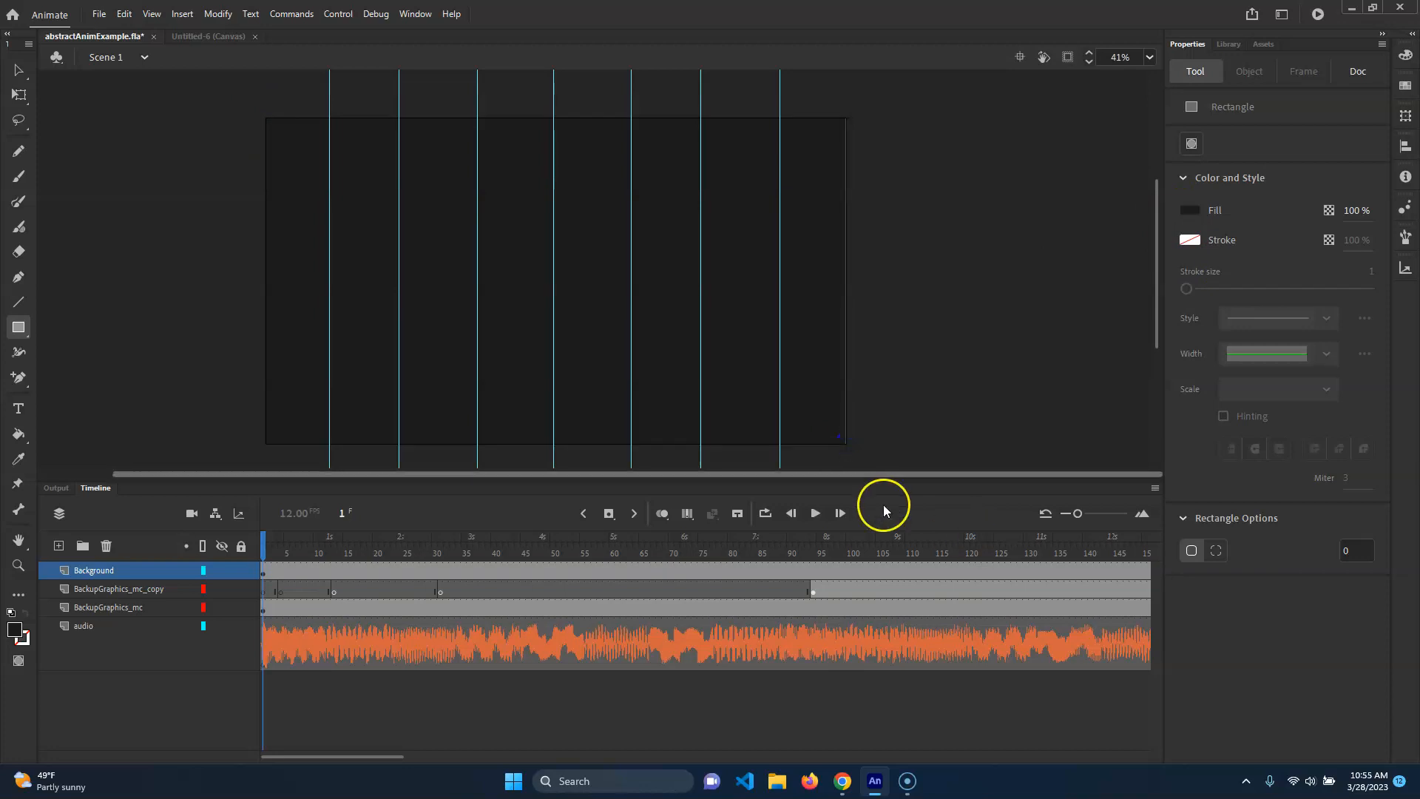
Move the Background layer beneath the BackupGraphics_mc layer and deselect everything.
{"action": "left_click_drag", "start_coordinate": [94, 576], "coordinate": [101, 625]}
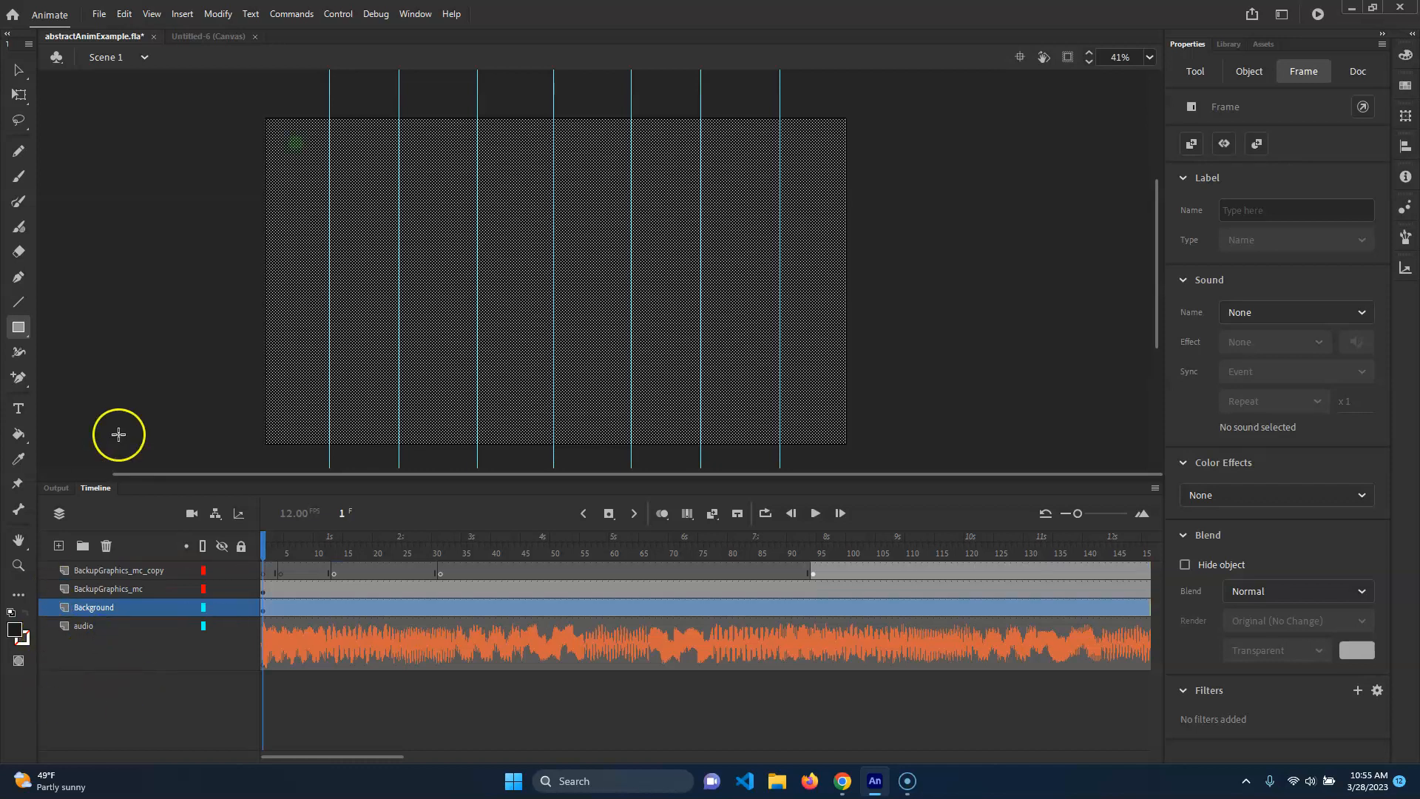
{"action": "left_click", "coordinate": [18, 71]}
{"action": "left_click", "coordinate": [241, 142]}
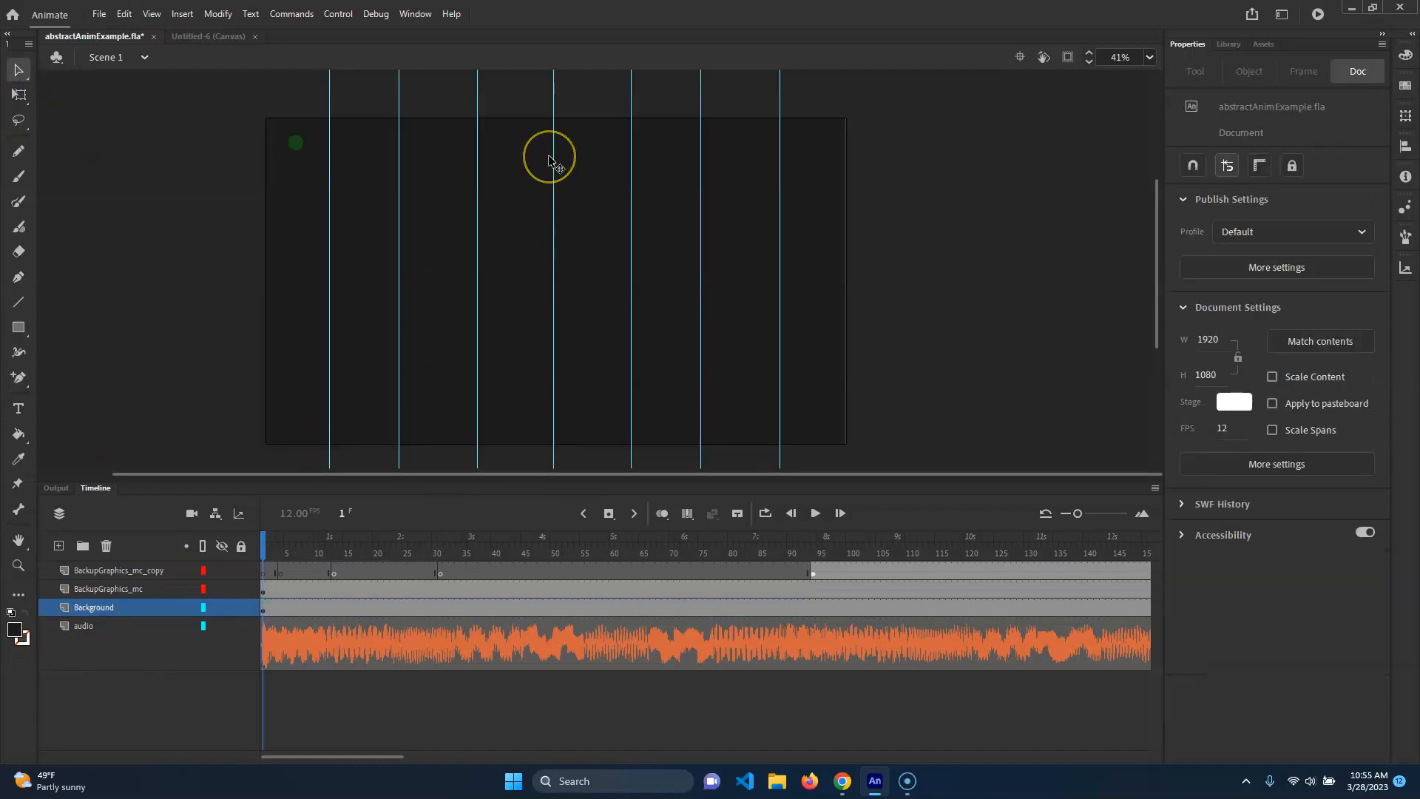
Test the movie, then scrub the timeline to preview the animation against the new background.
{"action": "key", "text": "ctrl+Return"}
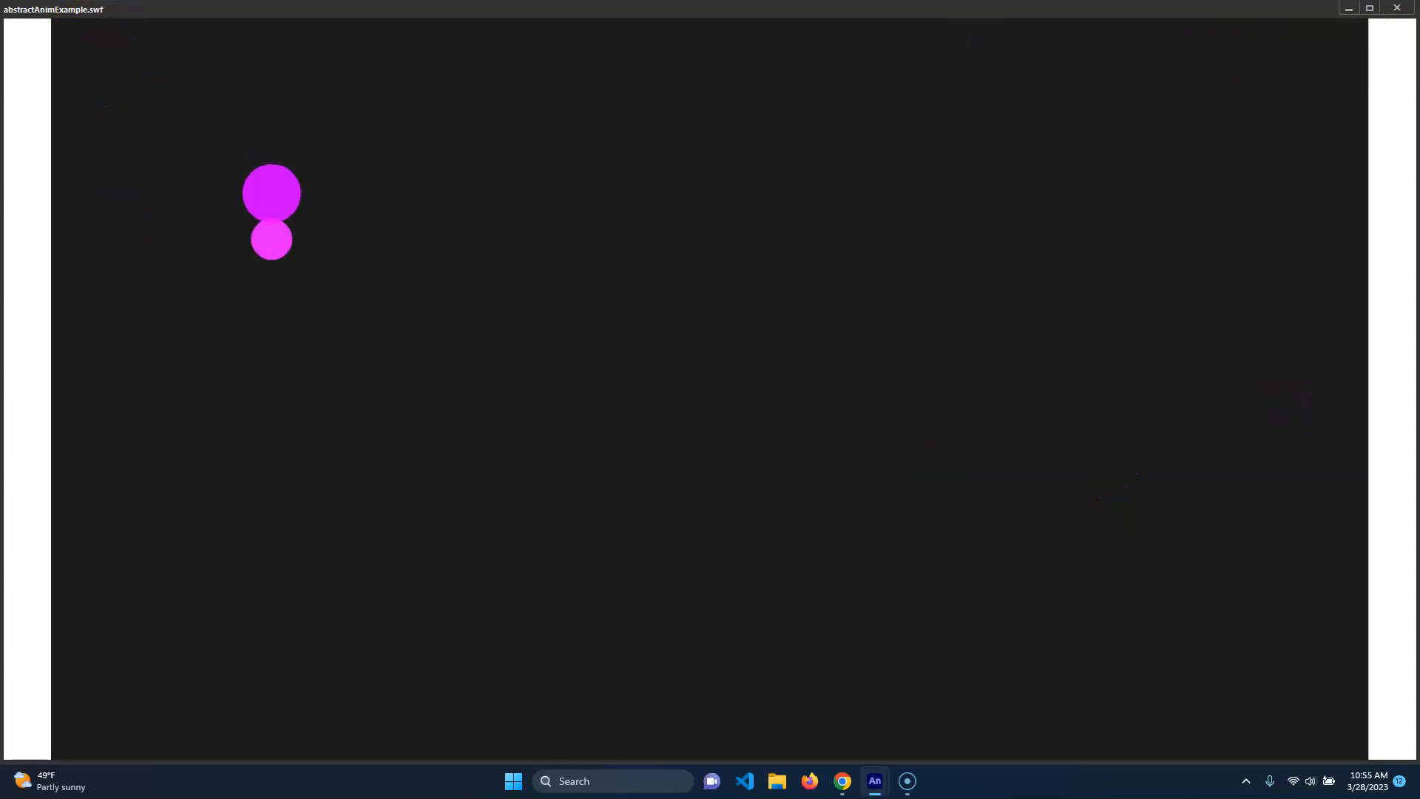
{"action": "left_click", "coordinate": [1396, 8]}
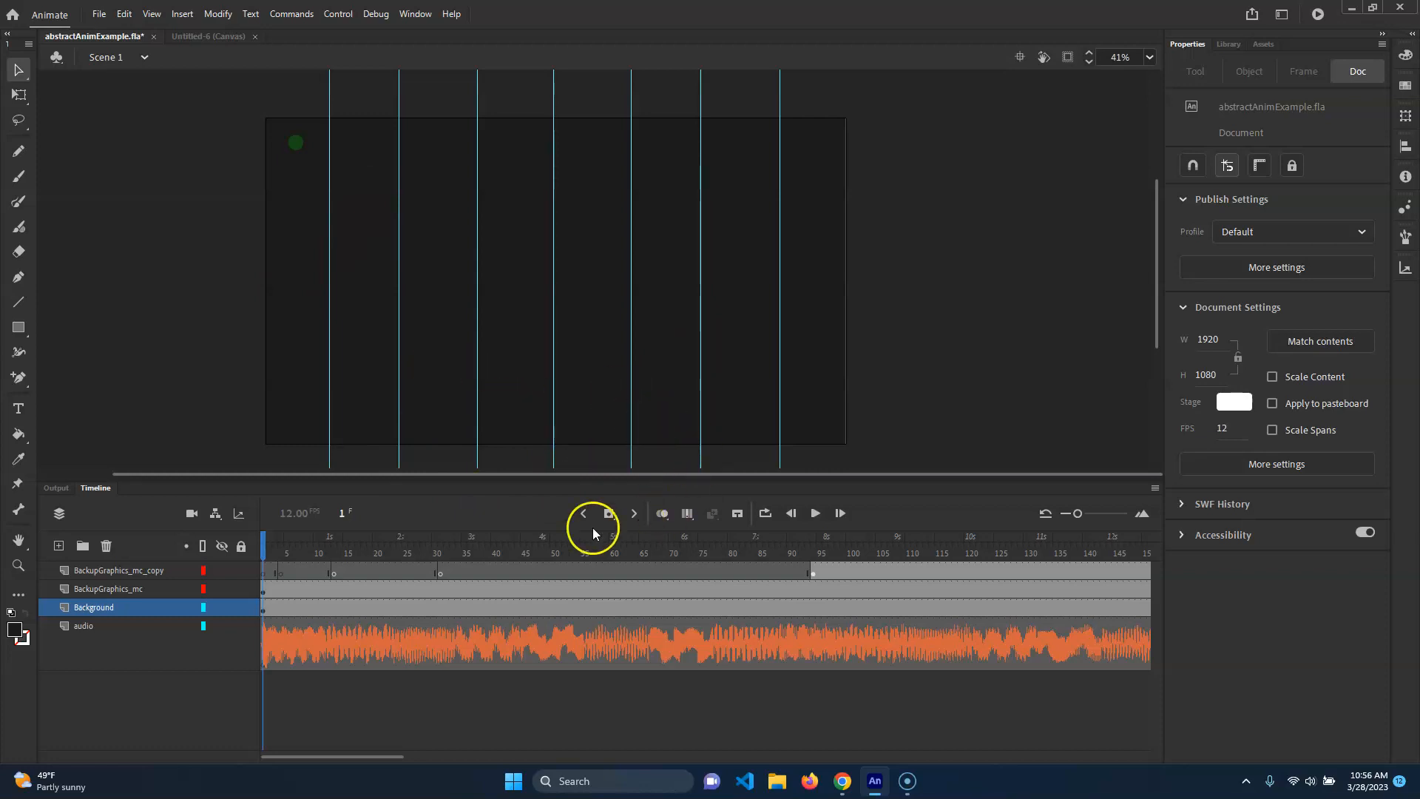
{"action": "left_click_drag", "start_coordinate": [374, 546], "coordinate": [809, 545]}
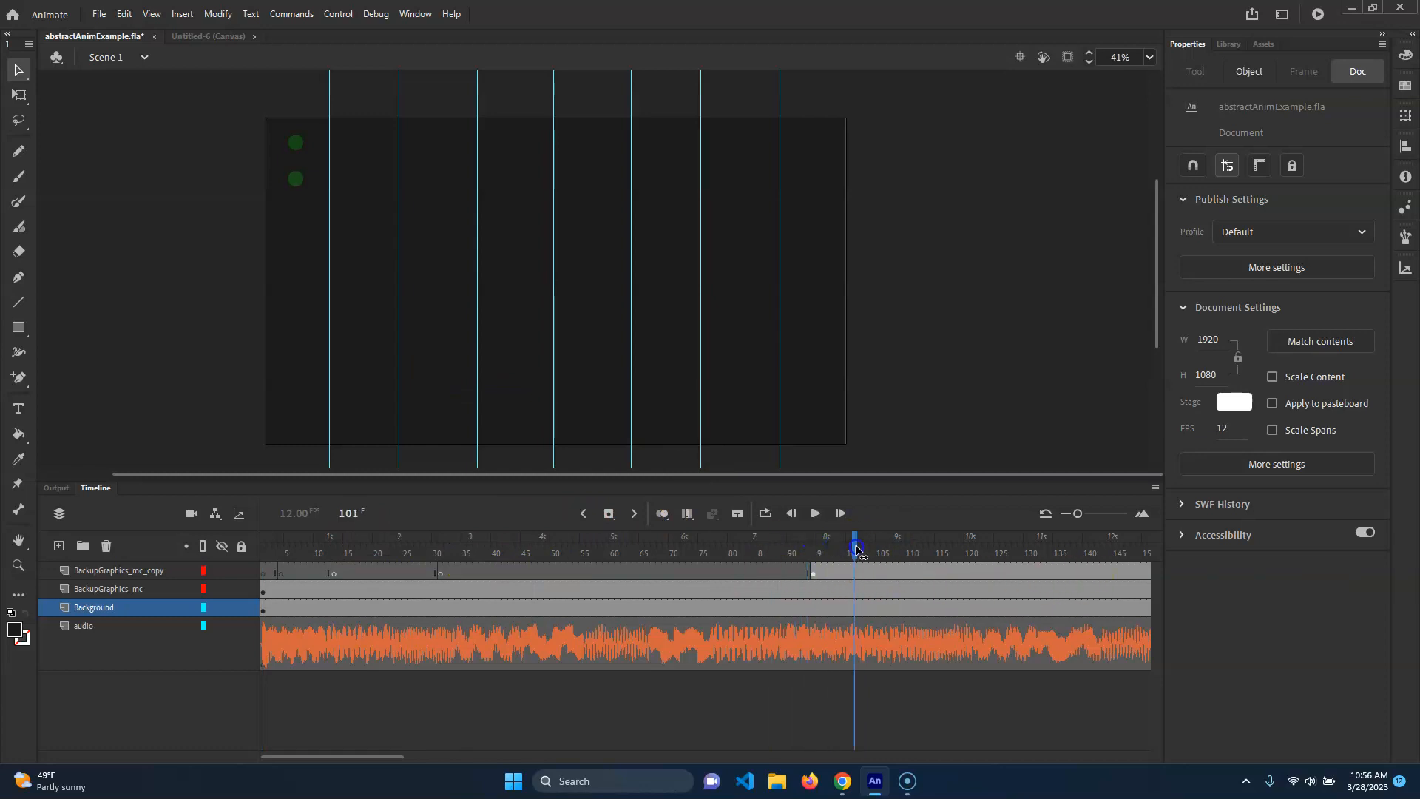
{"action": "left_click_drag", "start_coordinate": [833, 544], "coordinate": [287, 544]}
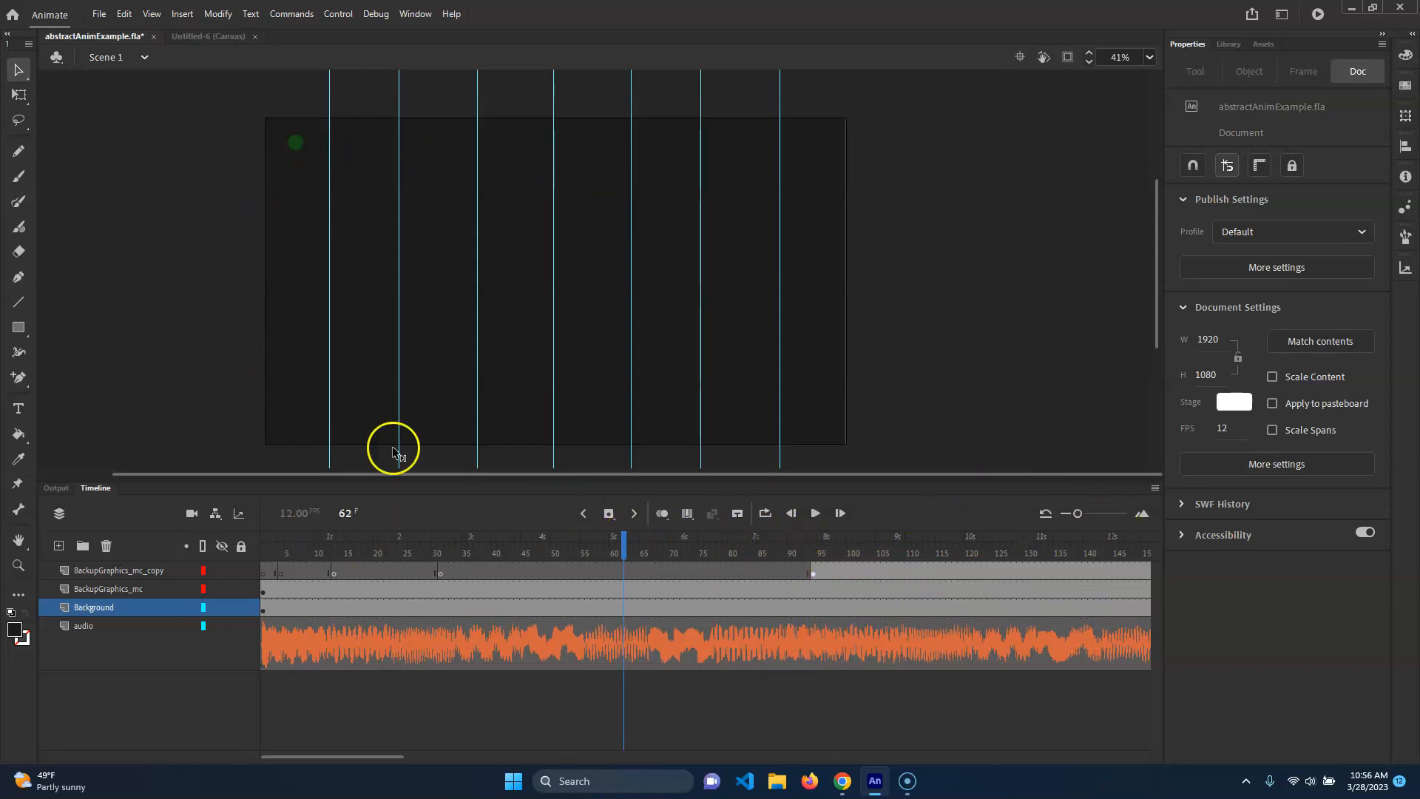
{"action": "left_click", "coordinate": [849, 547]}
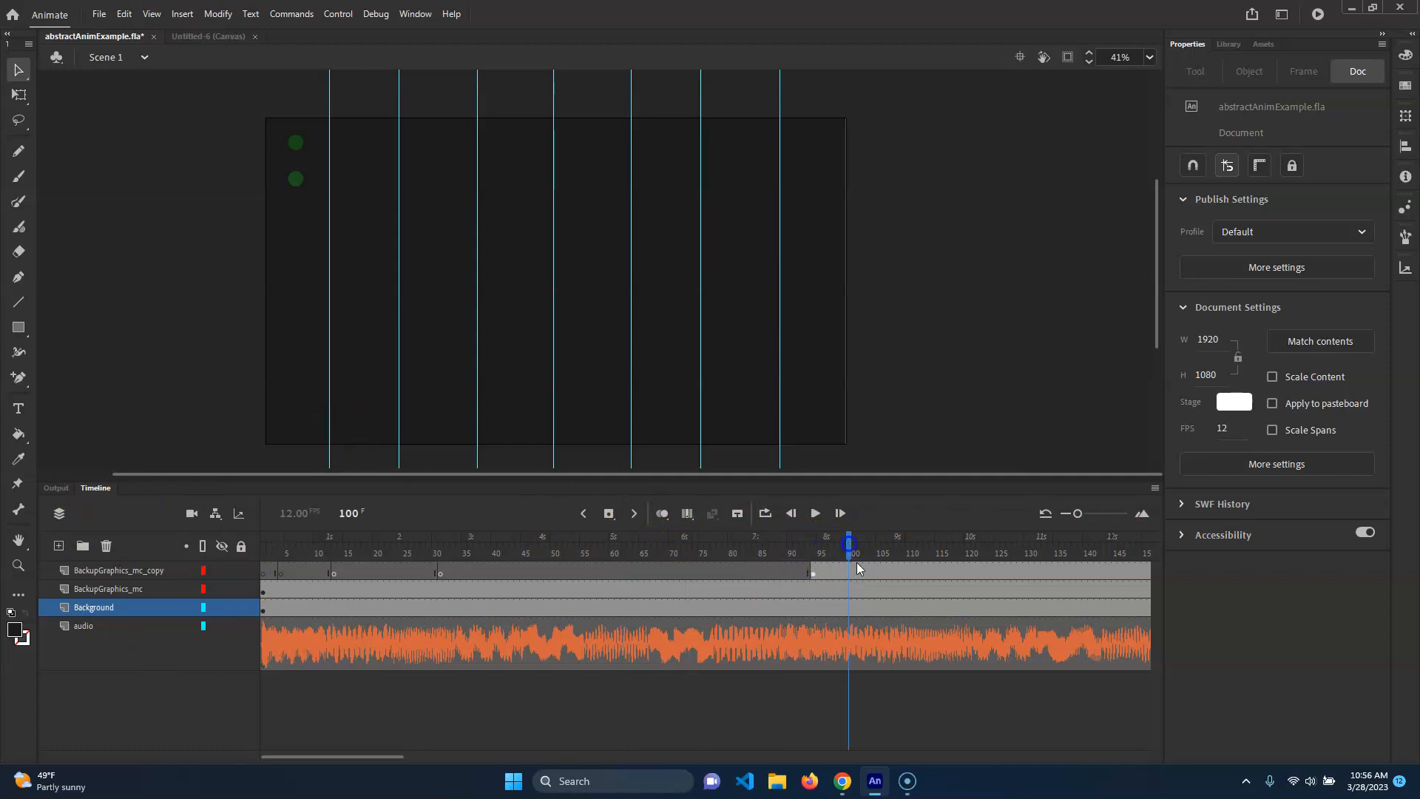
{"action": "left_click_drag", "start_coordinate": [838, 554], "coordinate": [470, 510]}
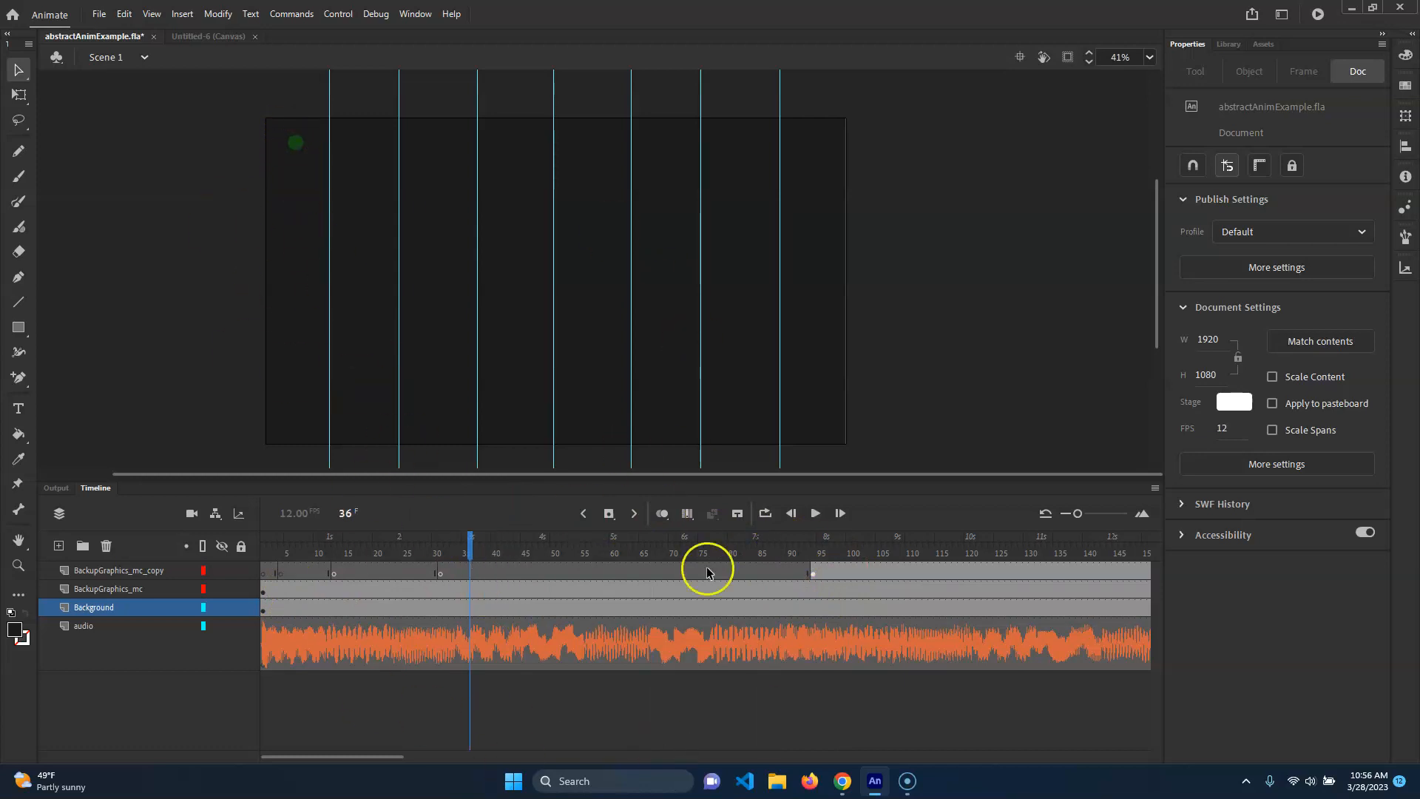
Select all four layers of abstractAnimExample.fla and copy them.
{"action": "left_click", "coordinate": [127, 572]}
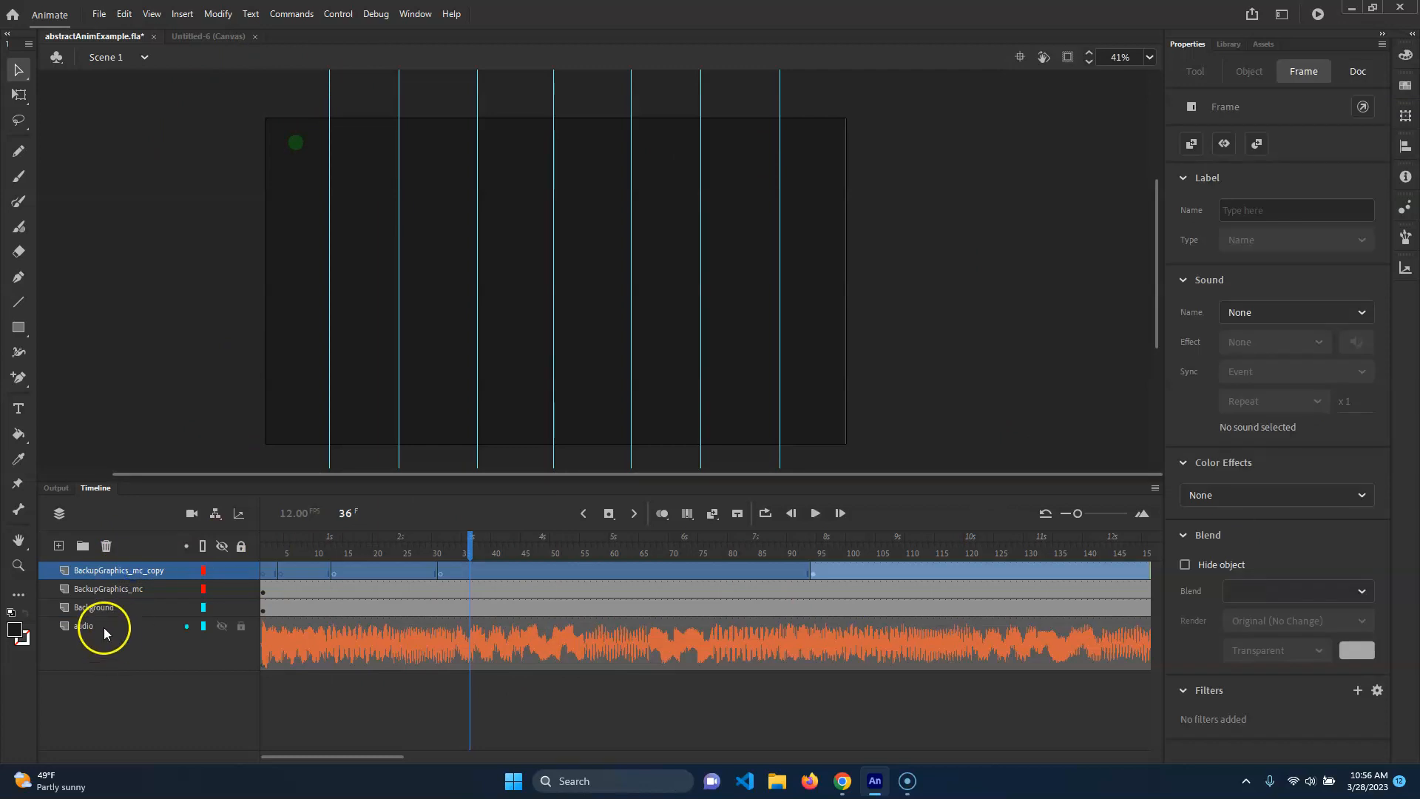
{"action": "left_click", "coordinate": [95, 621], "text": "shift"}
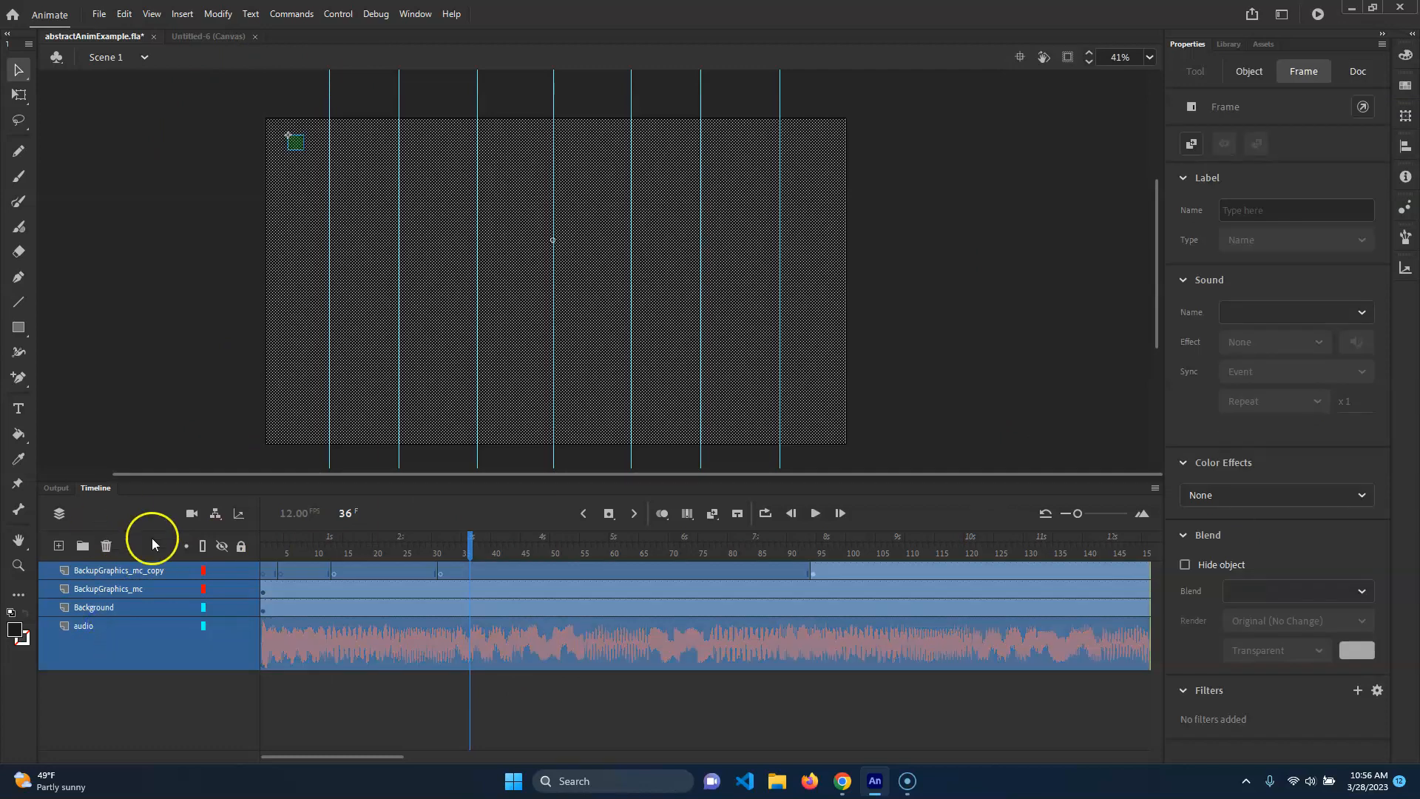
{"action": "right_click", "coordinate": [111, 578]}
{"action": "left_click", "coordinate": [183, 284]}
Paste the copied layers into the Untitled-6 Canvas document.
{"action": "left_click", "coordinate": [207, 36]}
{"action": "right_click", "coordinate": [81, 571]}
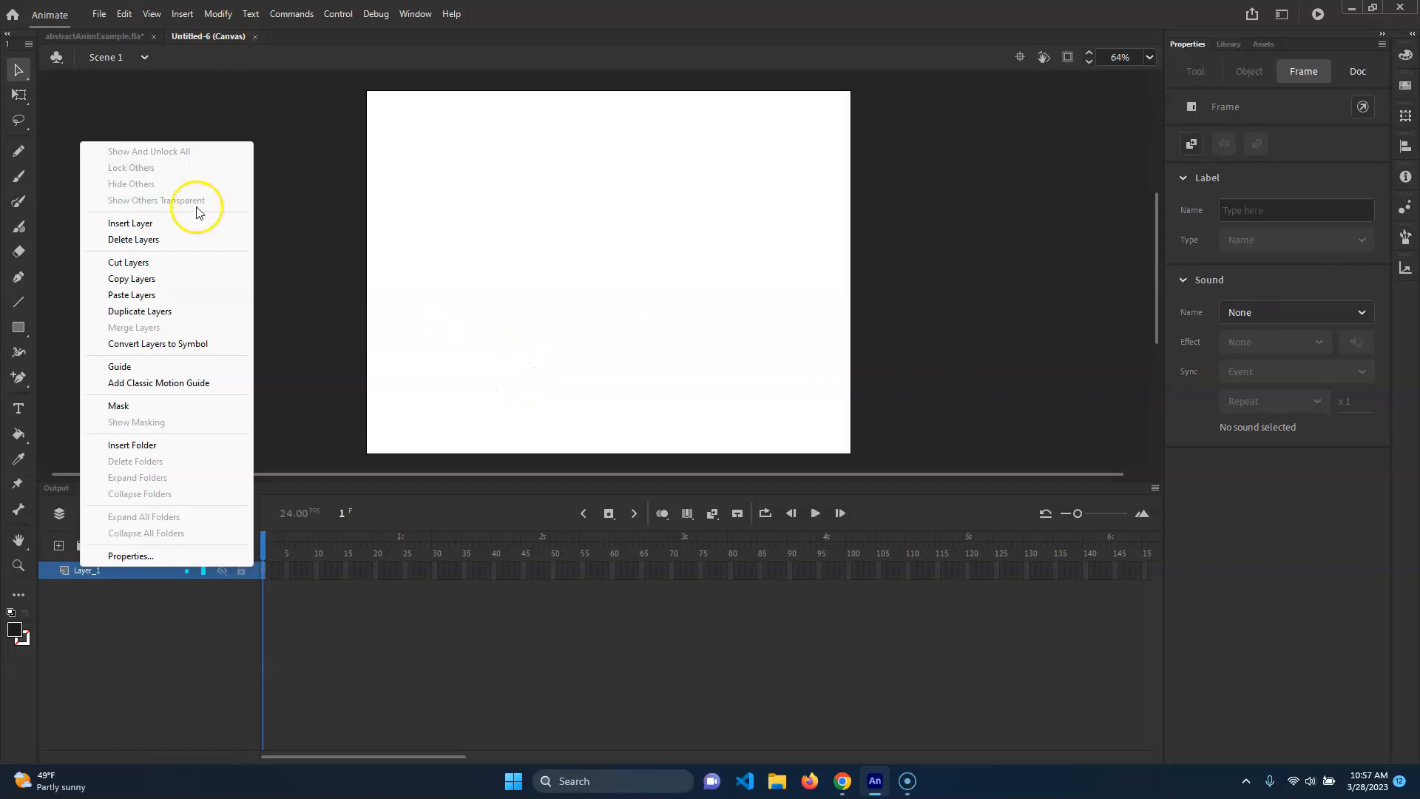
{"action": "left_click", "coordinate": [131, 294]}
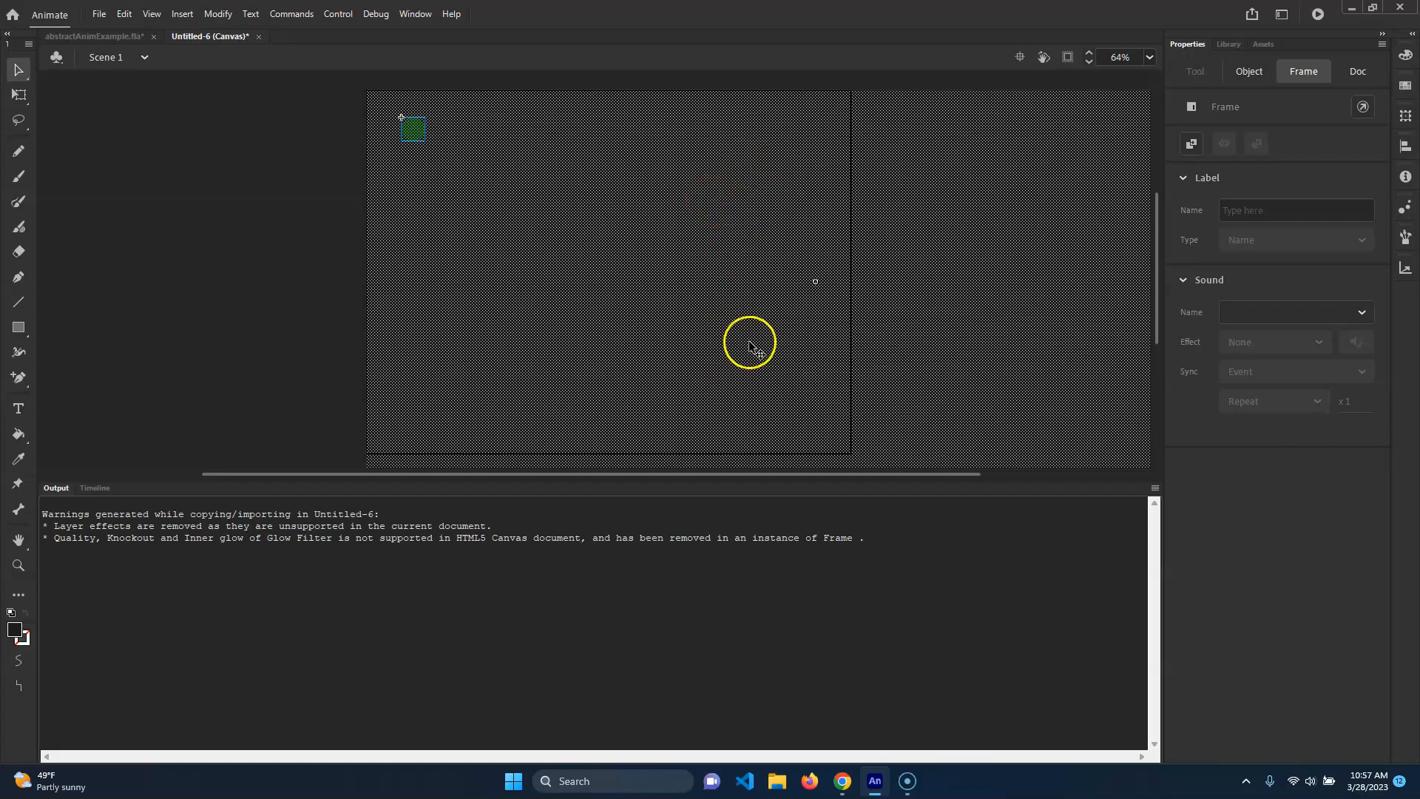
Scale the pasted animation down to about 889 × 500 px with Free Transform.
{"action": "scroll", "coordinate": [745, 337], "scroll_direction": "down", "scroll_amount": 3}
{"action": "key", "text": "q"}
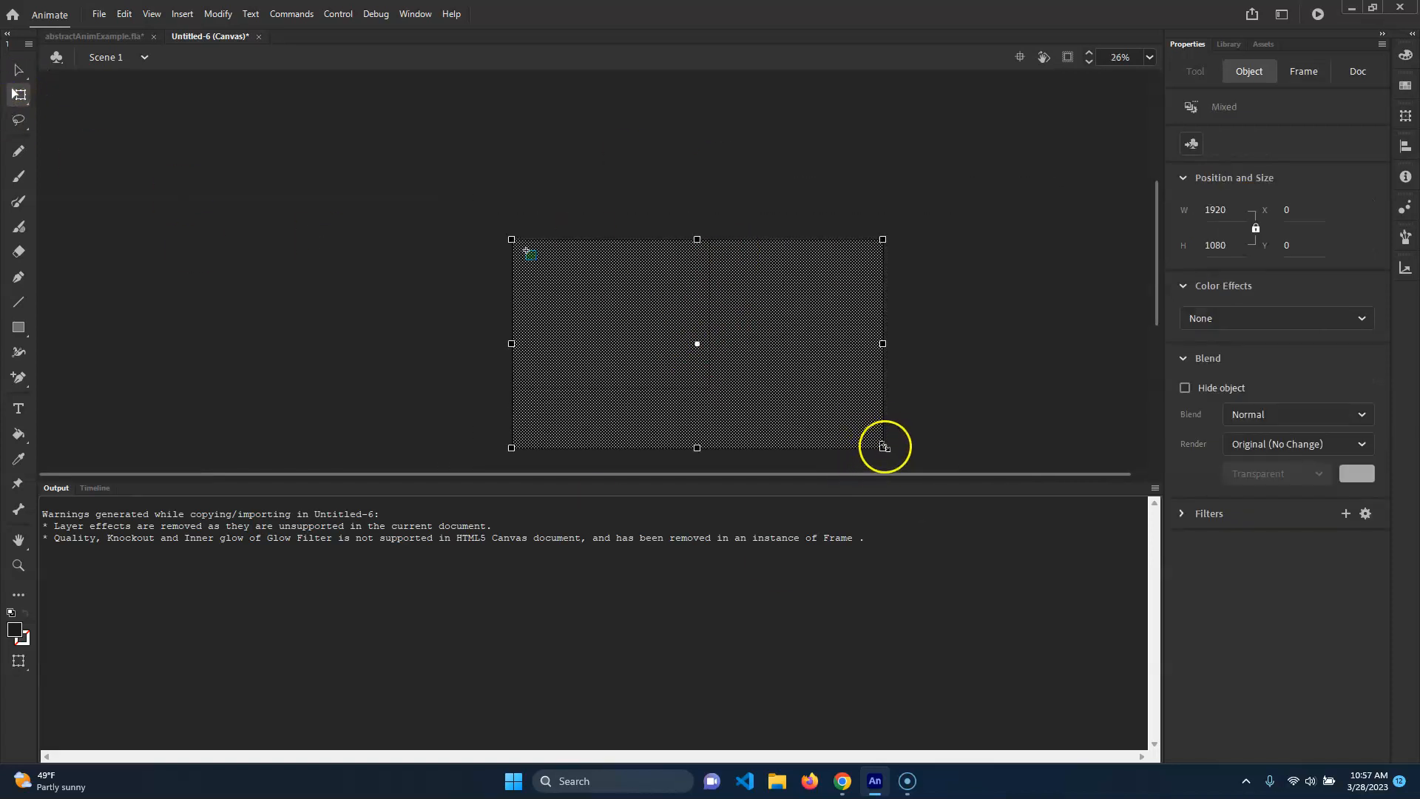
{"action": "left_click_drag", "start_coordinate": [884, 446], "coordinate": [677, 318]}
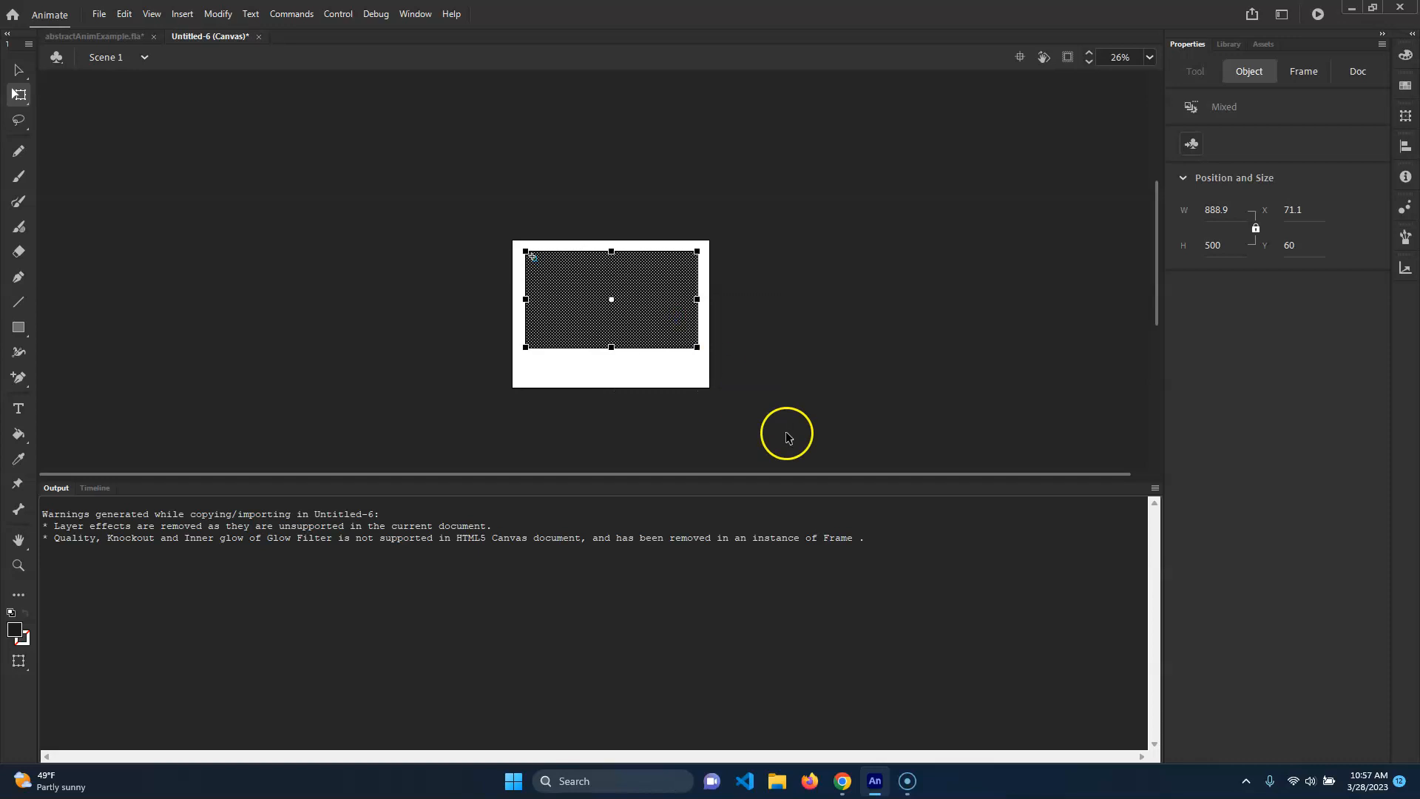
Scrub the timeline and select frames to preview the pasted animation on the stage.
{"action": "left_click", "coordinate": [776, 196]}
{"action": "left_click", "coordinate": [84, 492]}
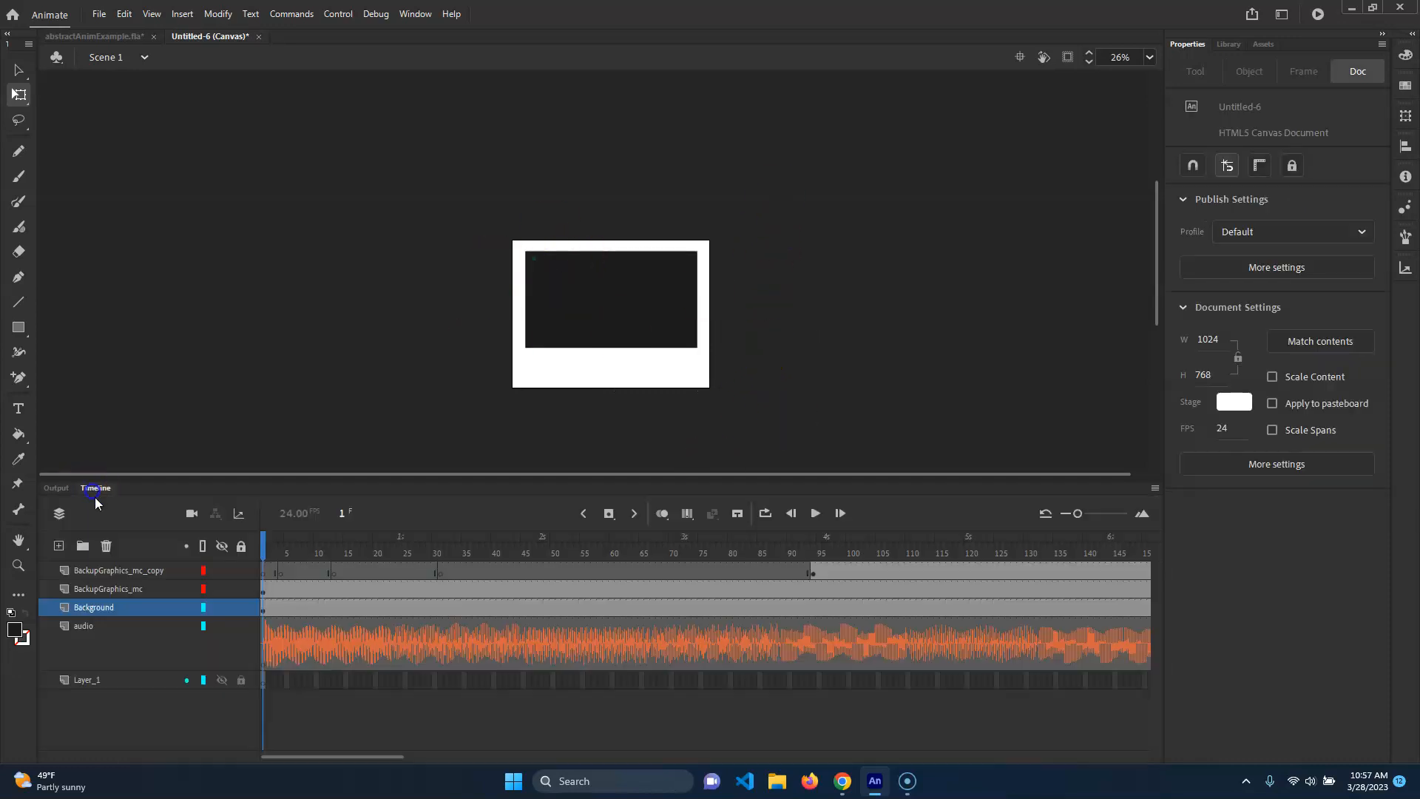
{"action": "left_click_drag", "start_coordinate": [476, 557], "coordinate": [831, 556]}
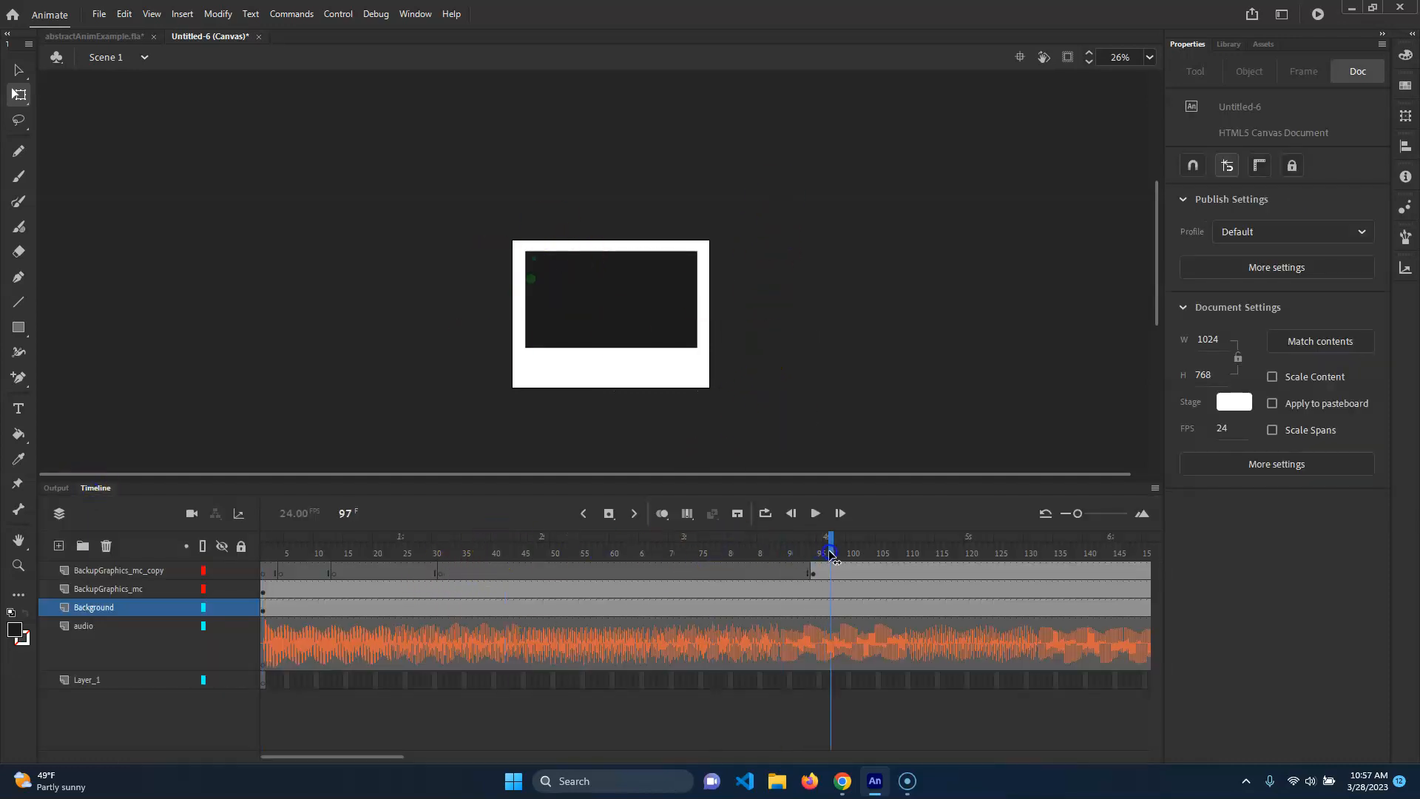
{"action": "left_click", "coordinate": [531, 282]}
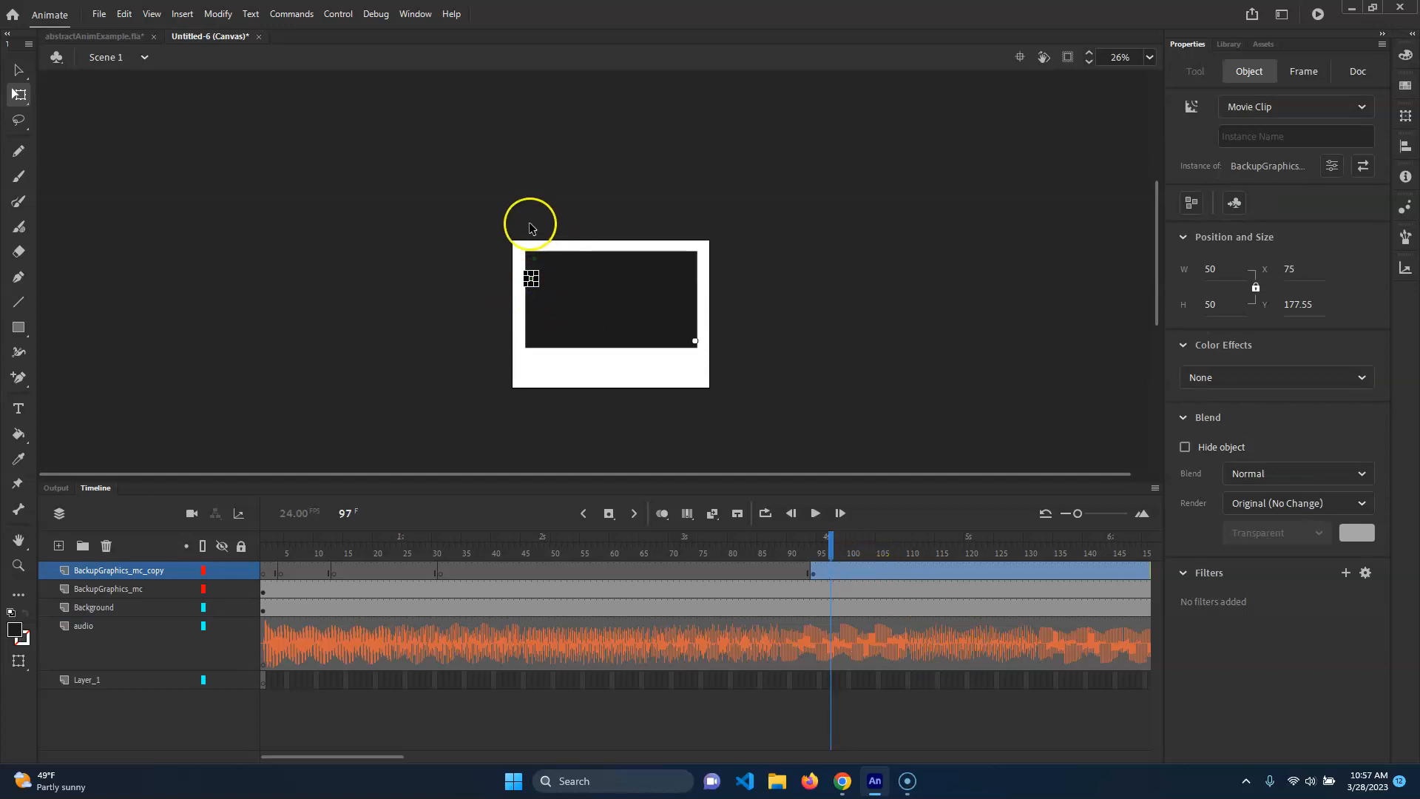
{"action": "left_click", "coordinate": [789, 540]}
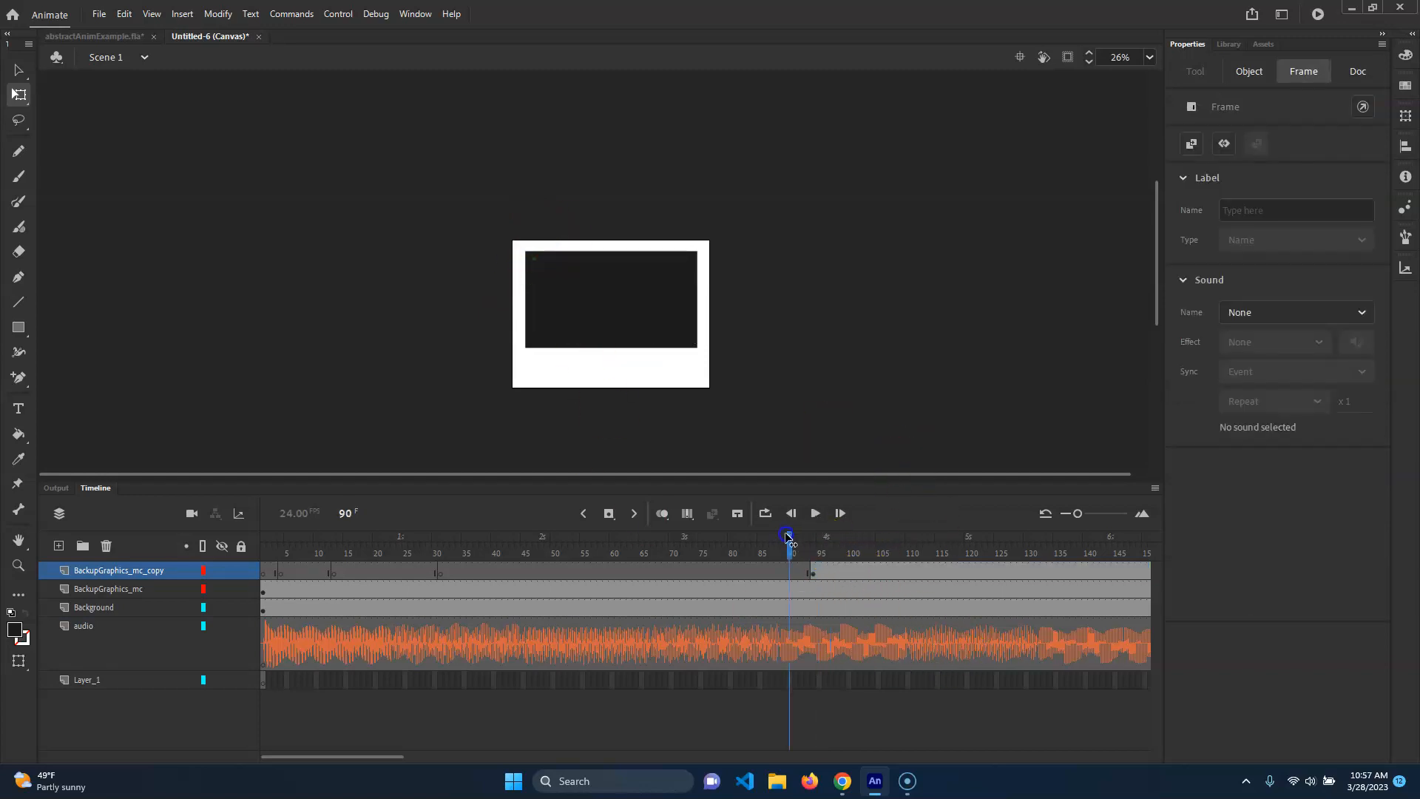
{"action": "left_click", "coordinate": [536, 280]}
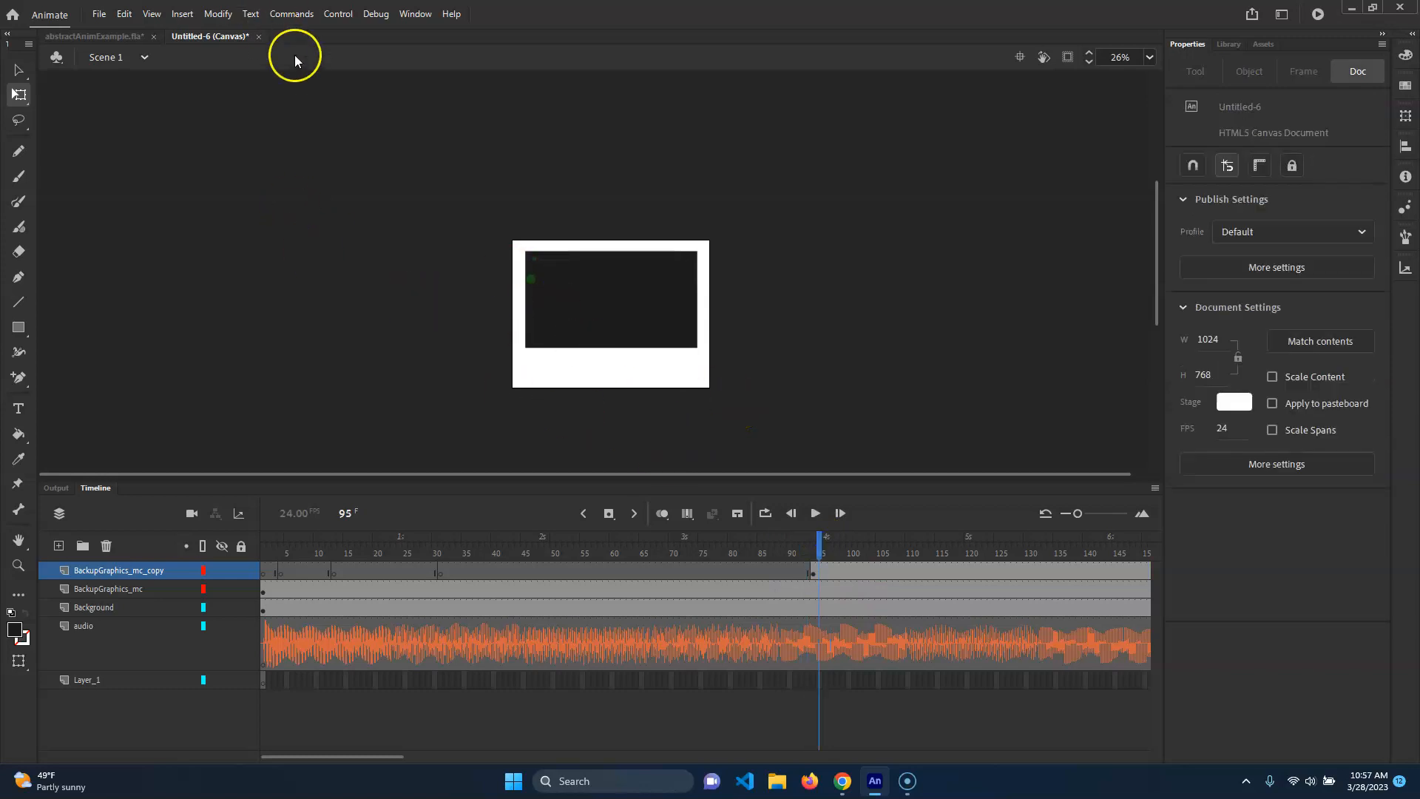
Close the Untitled-6 document without saving it.
{"action": "left_click", "coordinate": [260, 37]}
{"action": "left_click", "coordinate": [727, 409]}
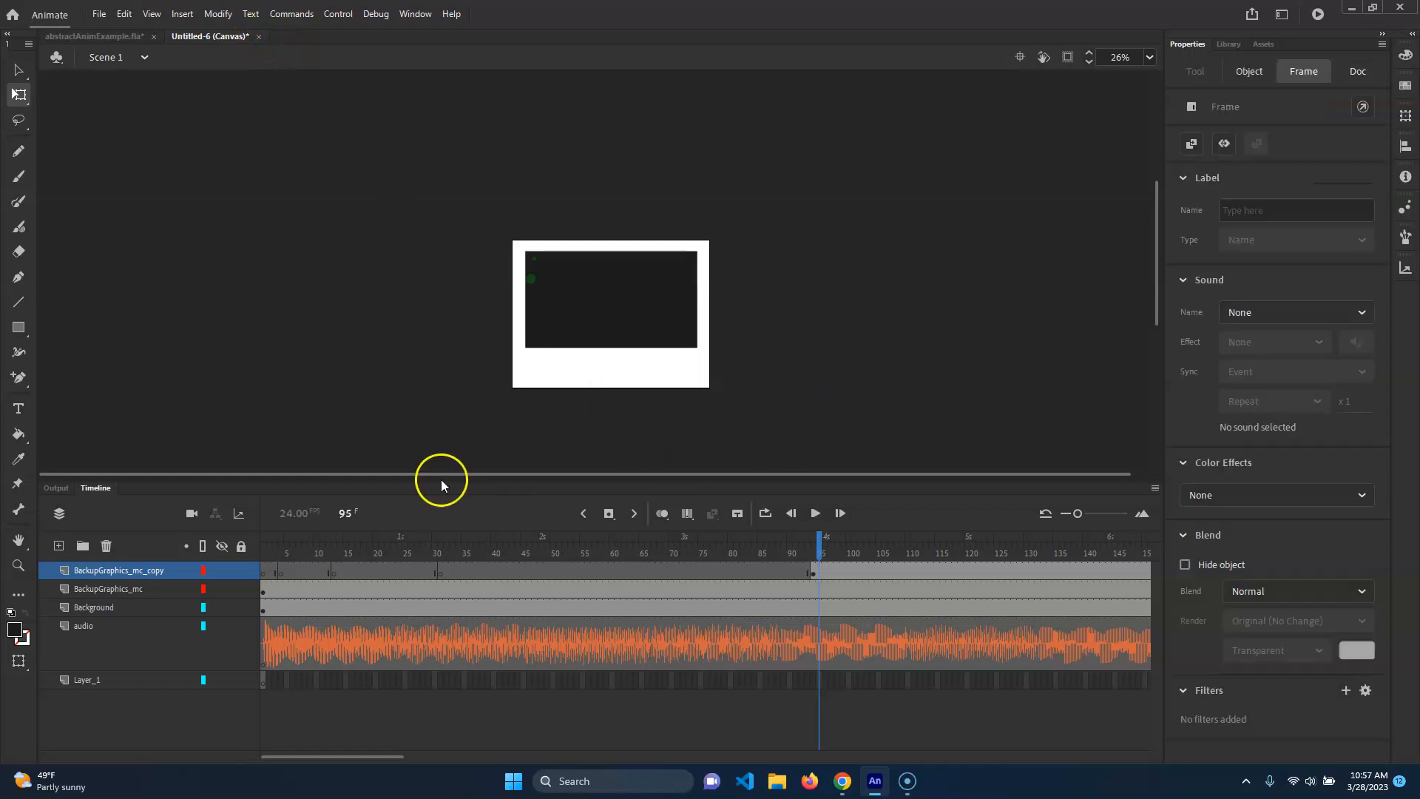
Create a new HTML5 Canvas document from the Web presets at 1024 × 768.
{"action": "left_click", "coordinate": [98, 14]}
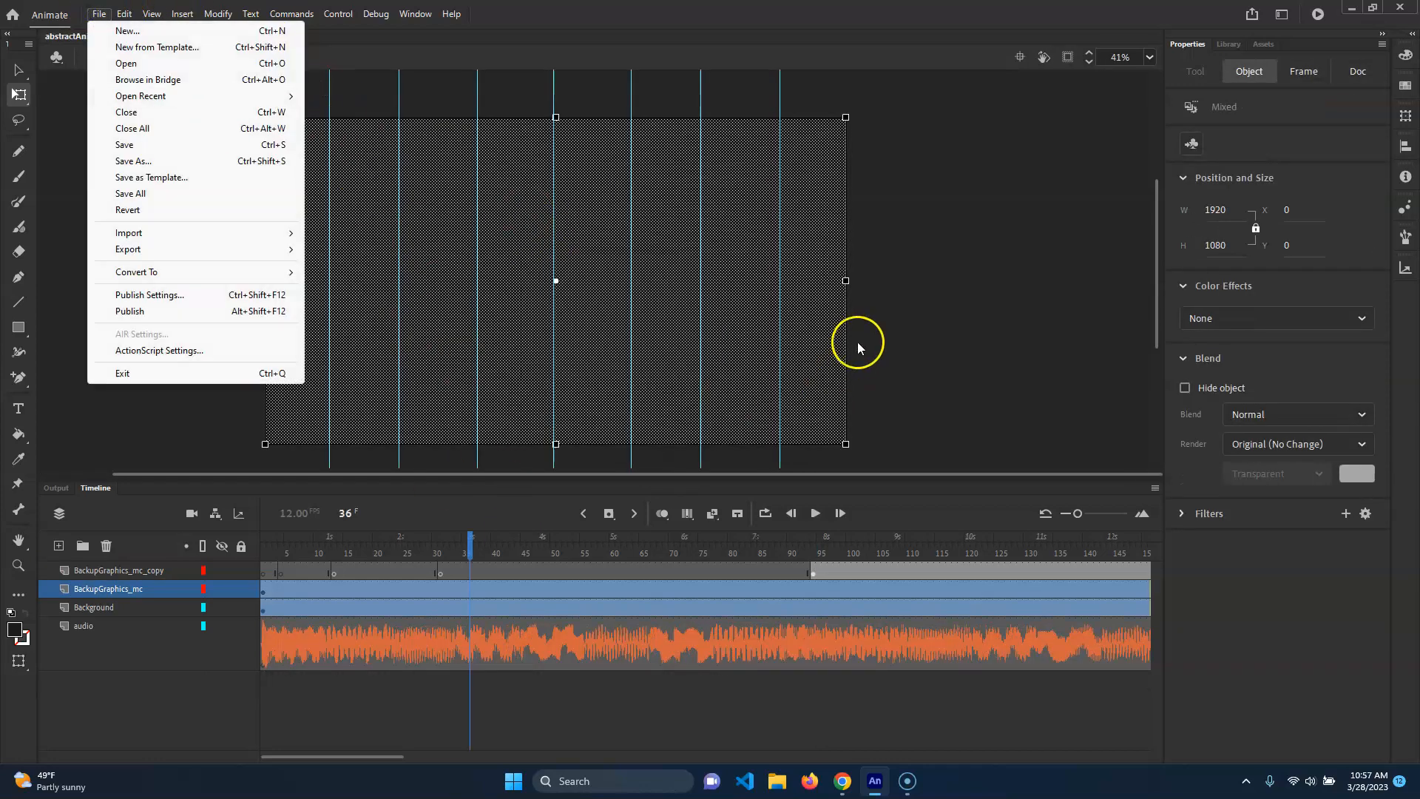
{"action": "mouse_move", "coordinate": [215, 279]}
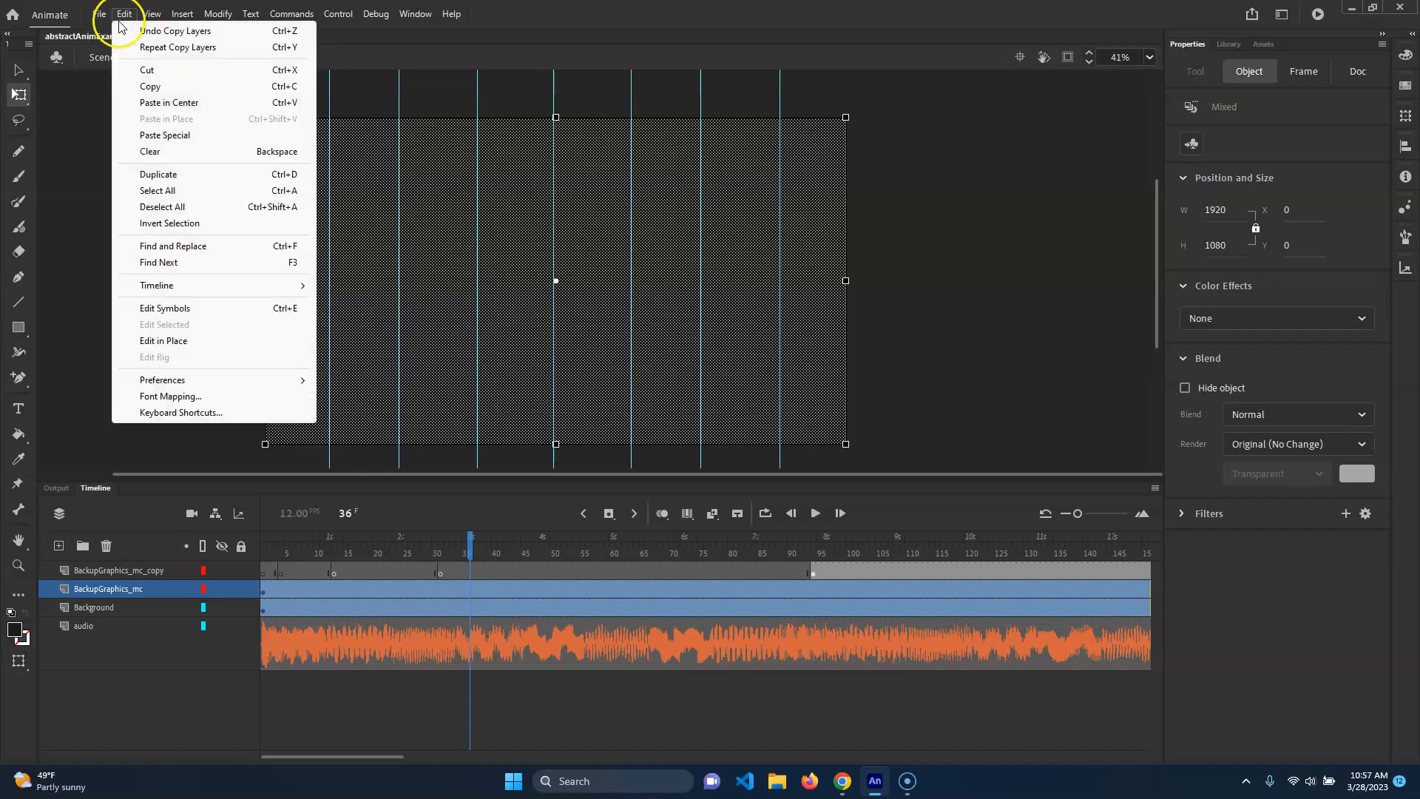
{"action": "left_click", "coordinate": [118, 47]}
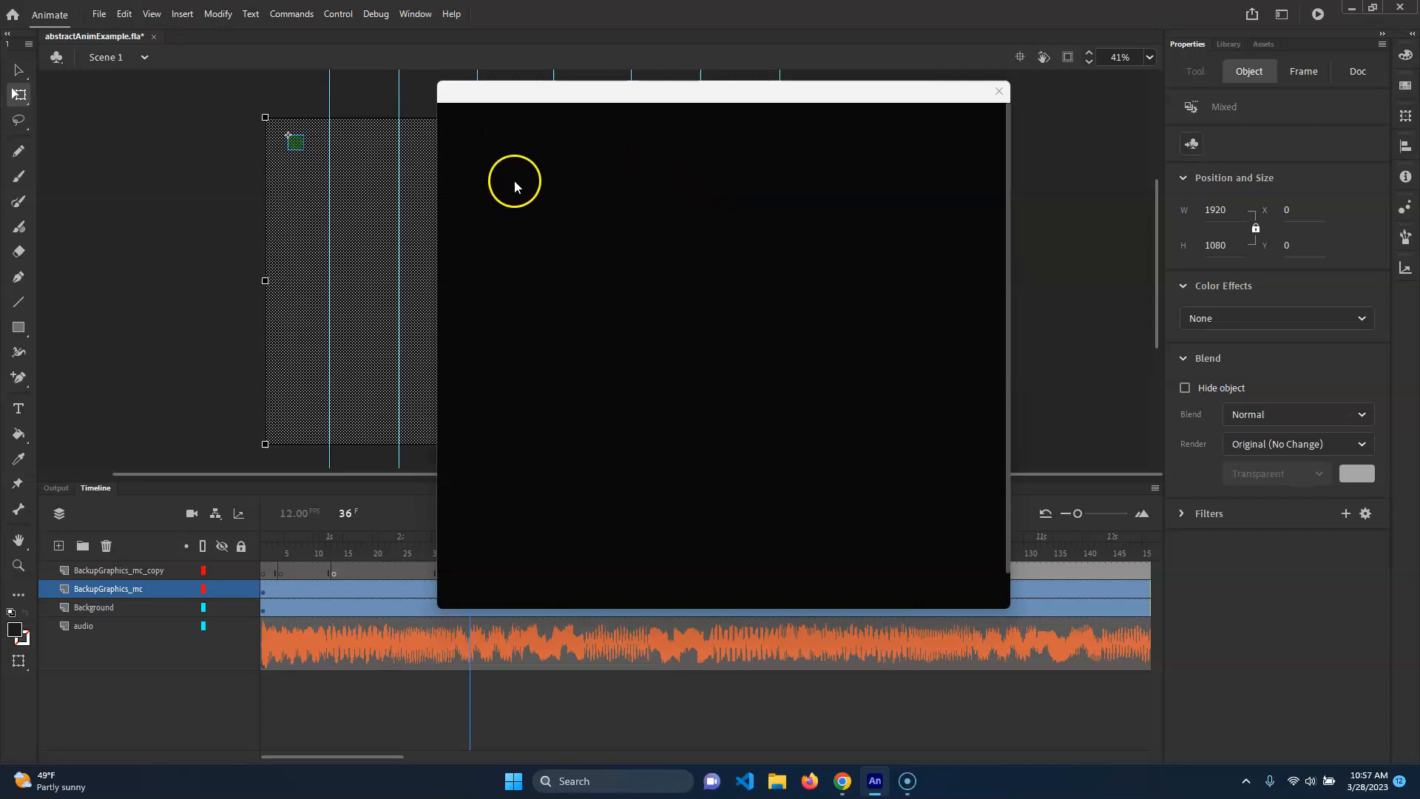
{"action": "left_click", "coordinate": [953, 491]}
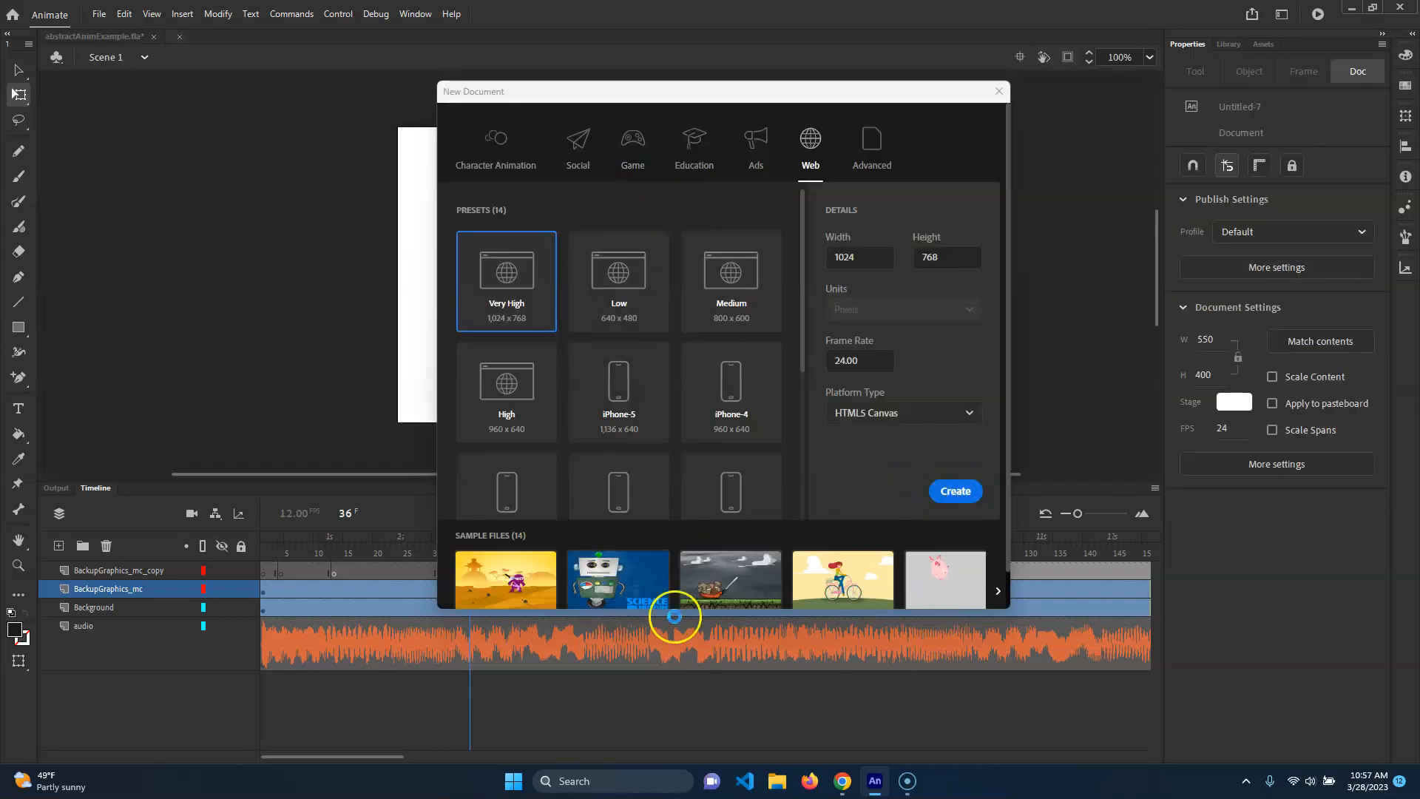
In abstractAnimExample.fla, convert all four layers into a single Graphic symbol named animation_grp.
{"action": "left_click", "coordinate": [127, 35]}
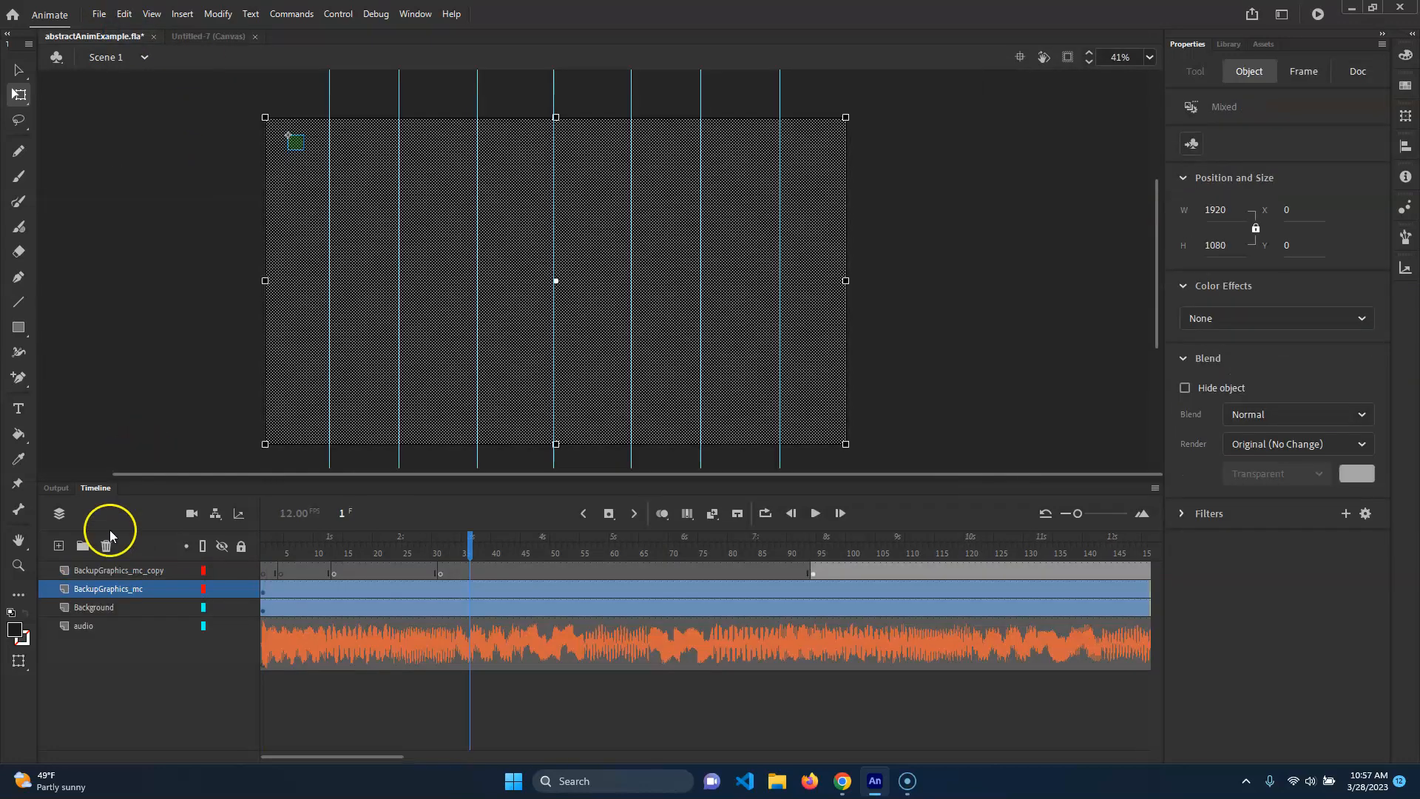
{"action": "left_click", "coordinate": [117, 571]}
{"action": "left_click", "coordinate": [87, 628], "text": "shift"}
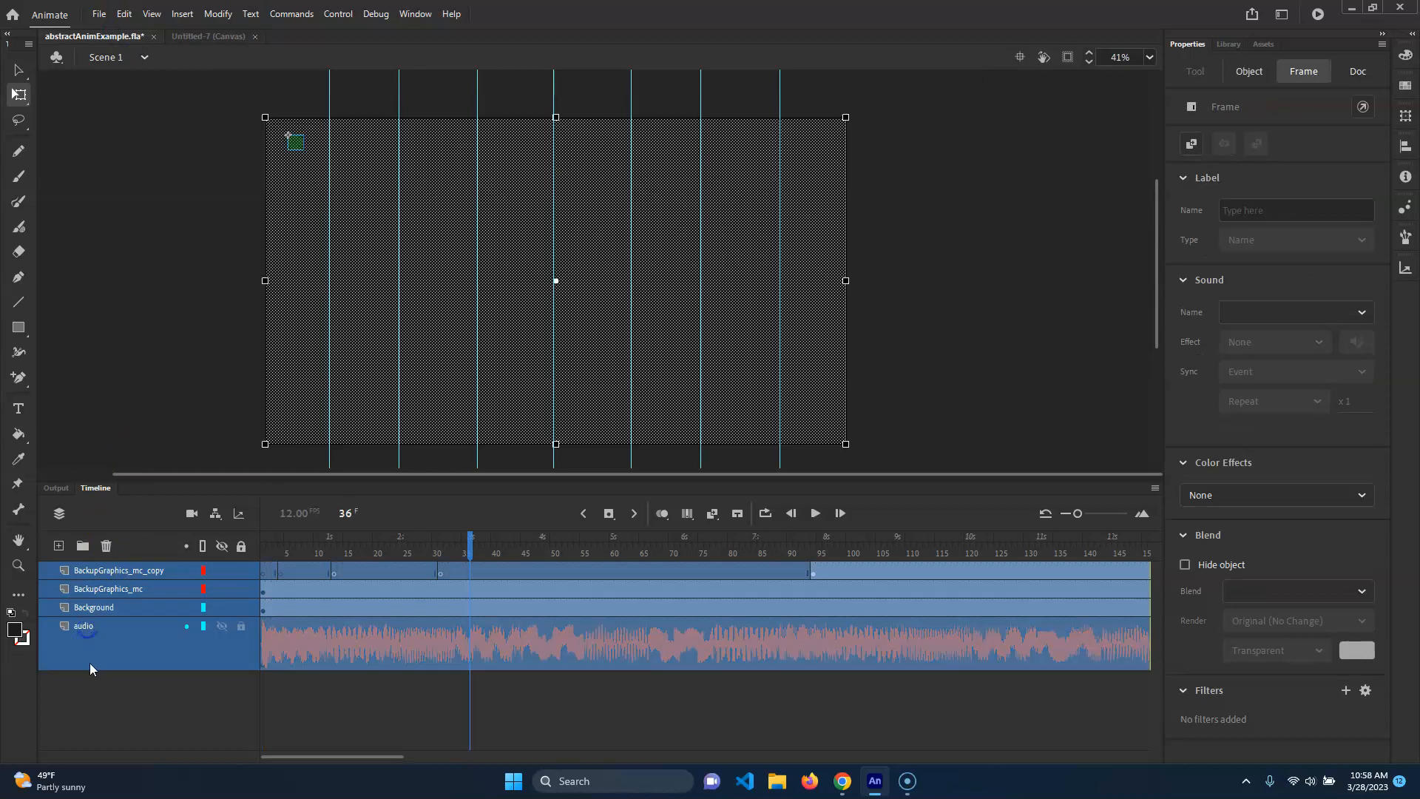
{"action": "right_click", "coordinate": [102, 613]}
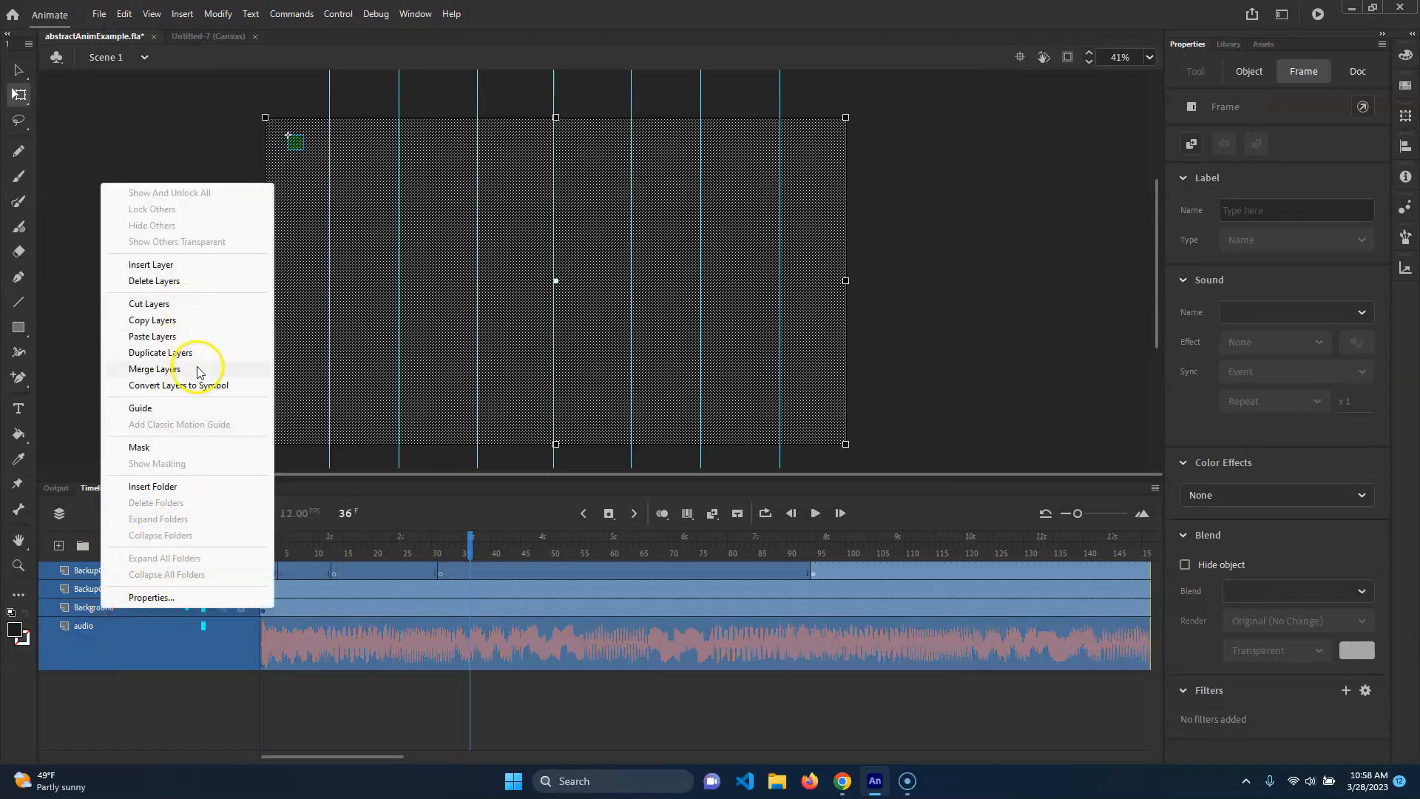
{"action": "left_click", "coordinate": [228, 386]}
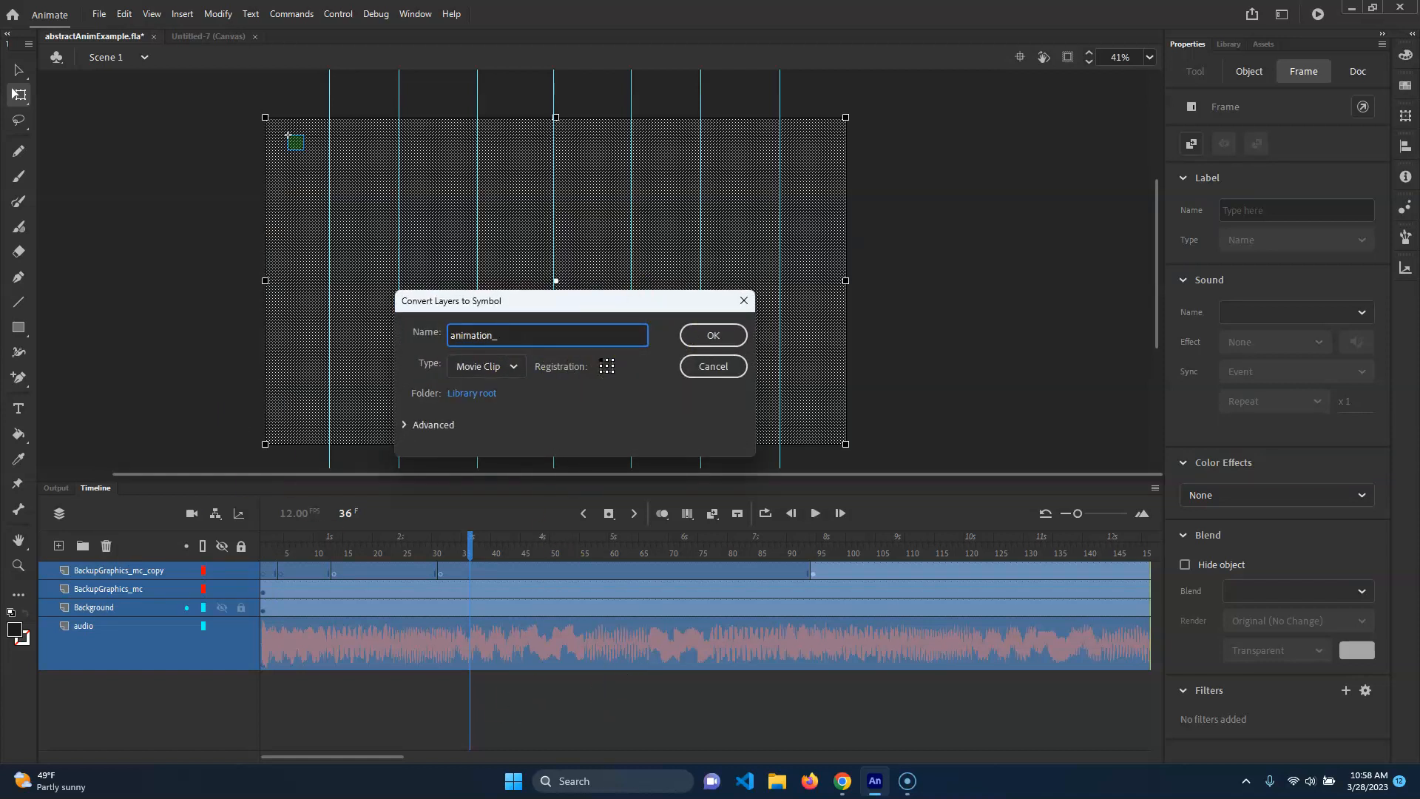
{"action": "left_click", "coordinate": [482, 362]}
{"action": "left_click", "coordinate": [482, 441]}
{"action": "left_click", "coordinate": [516, 335]}
{"action": "key", "text": "Return"}
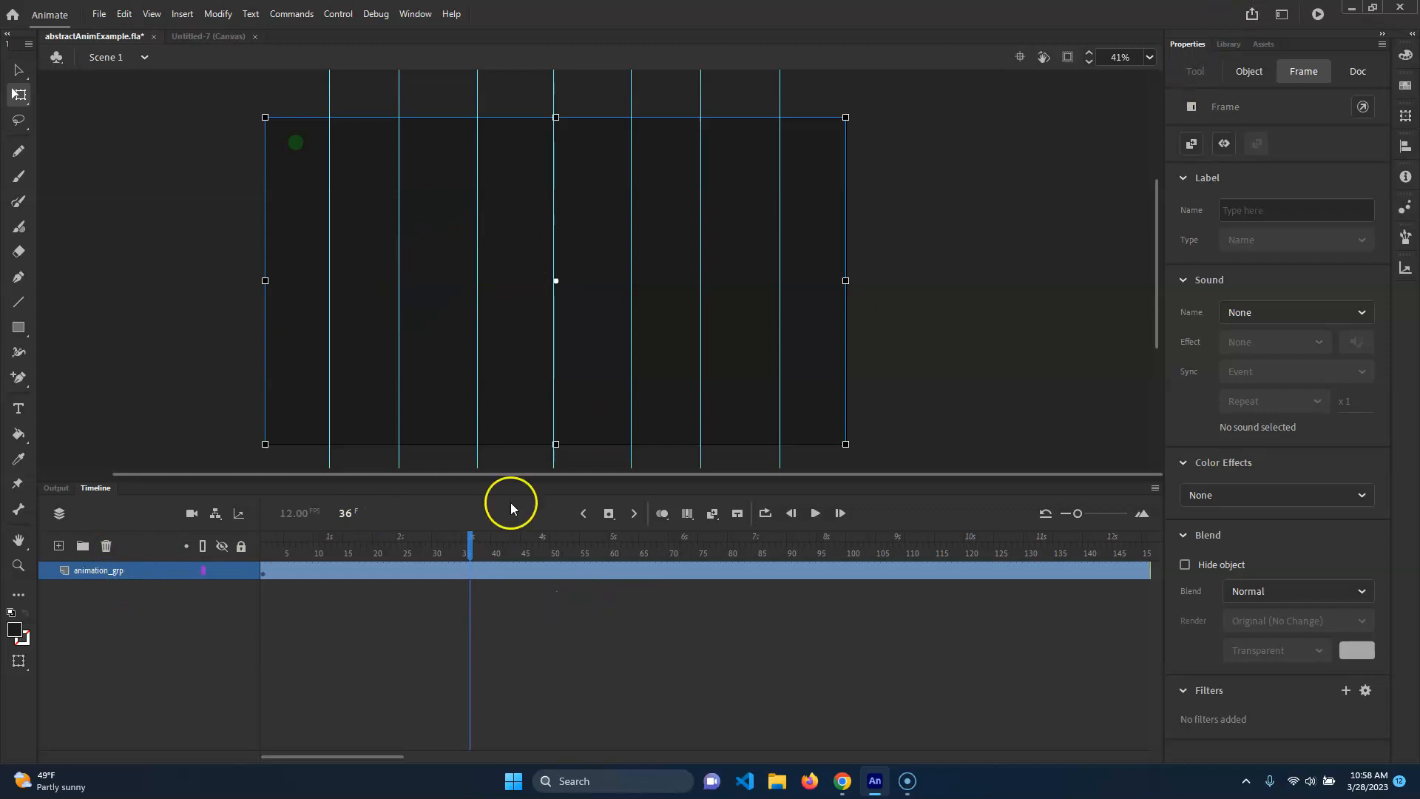
Scrub the main timeline and the timeline inside animation_grp to check the animation, then return to Scene 1.
{"action": "left_click_drag", "start_coordinate": [477, 554], "coordinate": [1146, 555]}
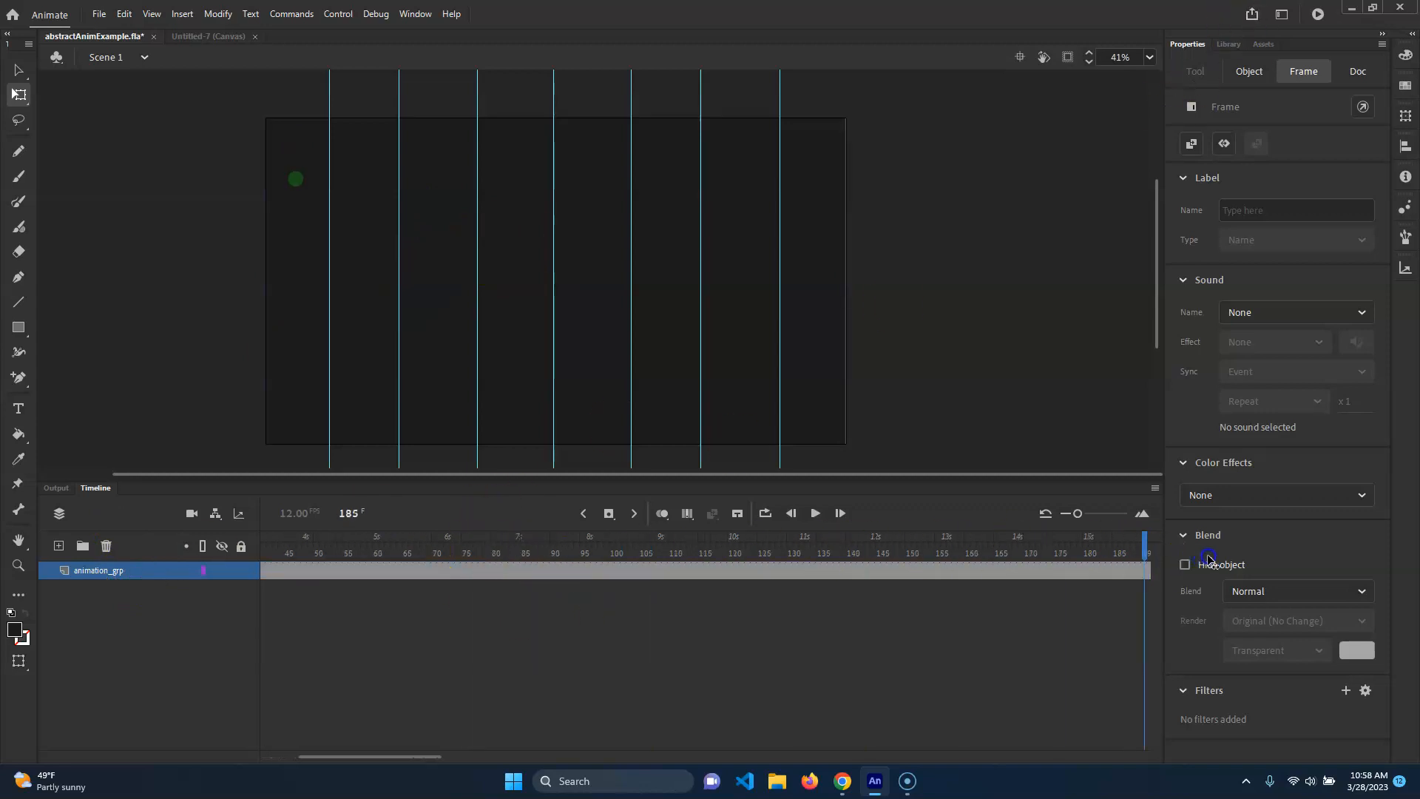
{"action": "left_click_drag", "start_coordinate": [467, 503], "coordinate": [185, 181]}
{"action": "double_click", "coordinate": [296, 142]}
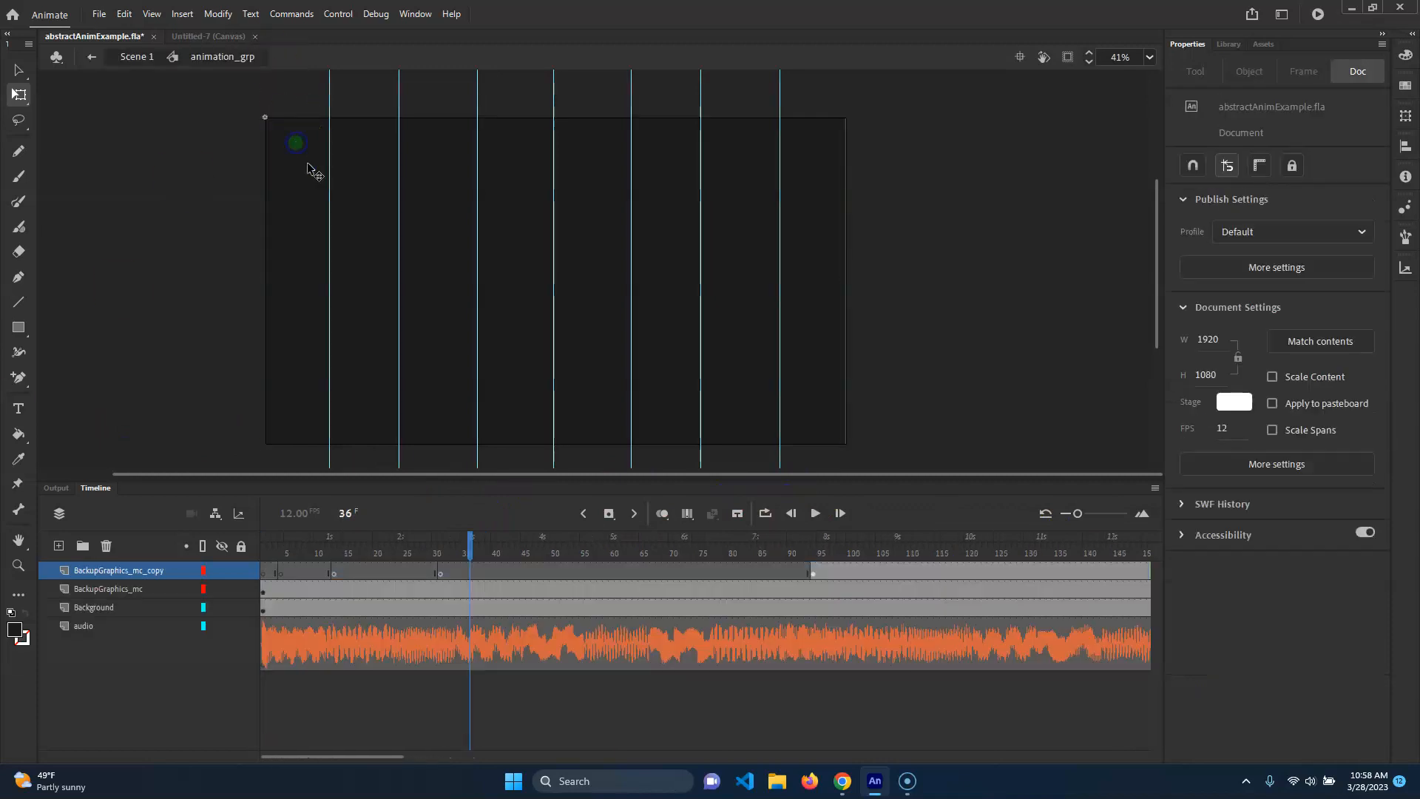
{"action": "left_click_drag", "start_coordinate": [495, 546], "coordinate": [790, 579]}
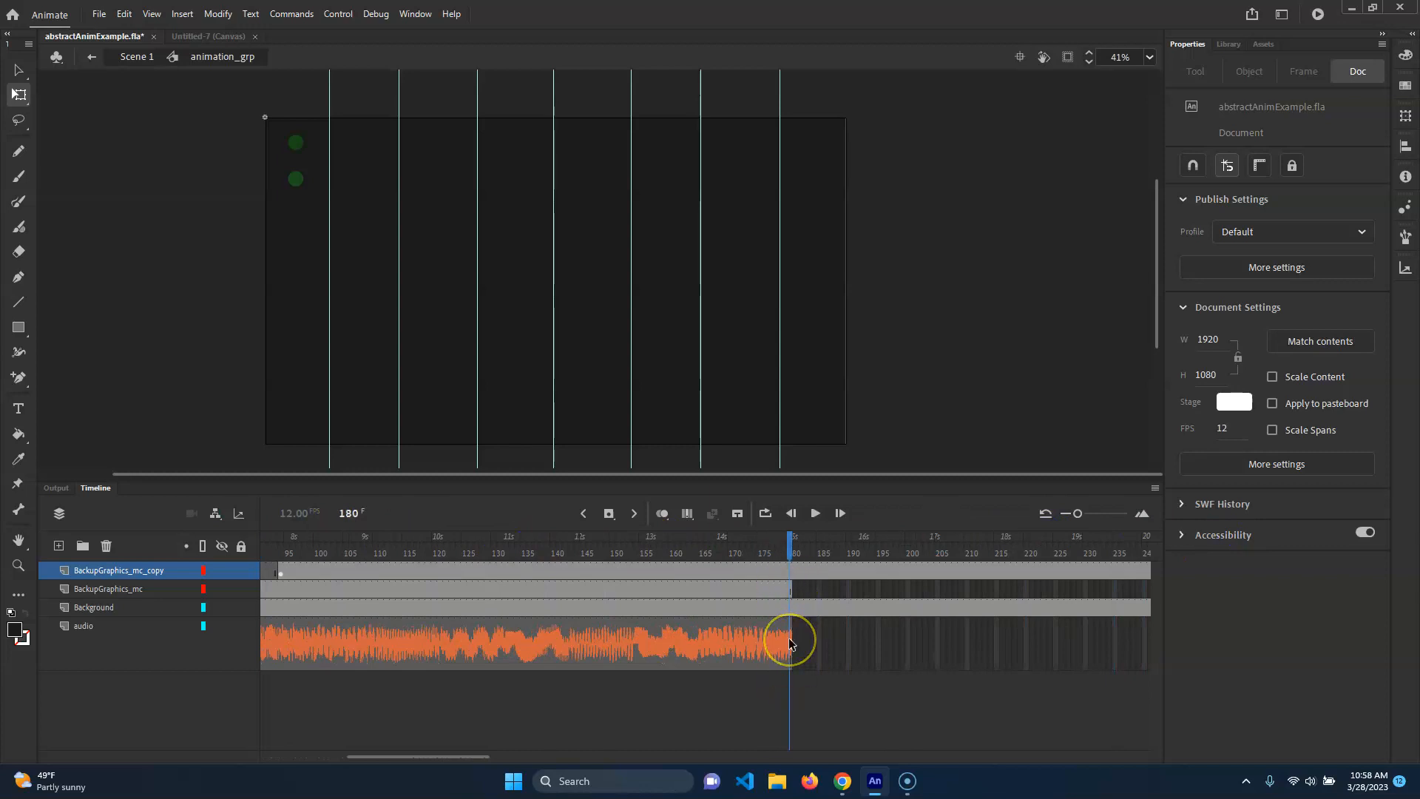
{"action": "left_click", "coordinate": [126, 56]}
{"action": "key", "text": "shift+comma"}
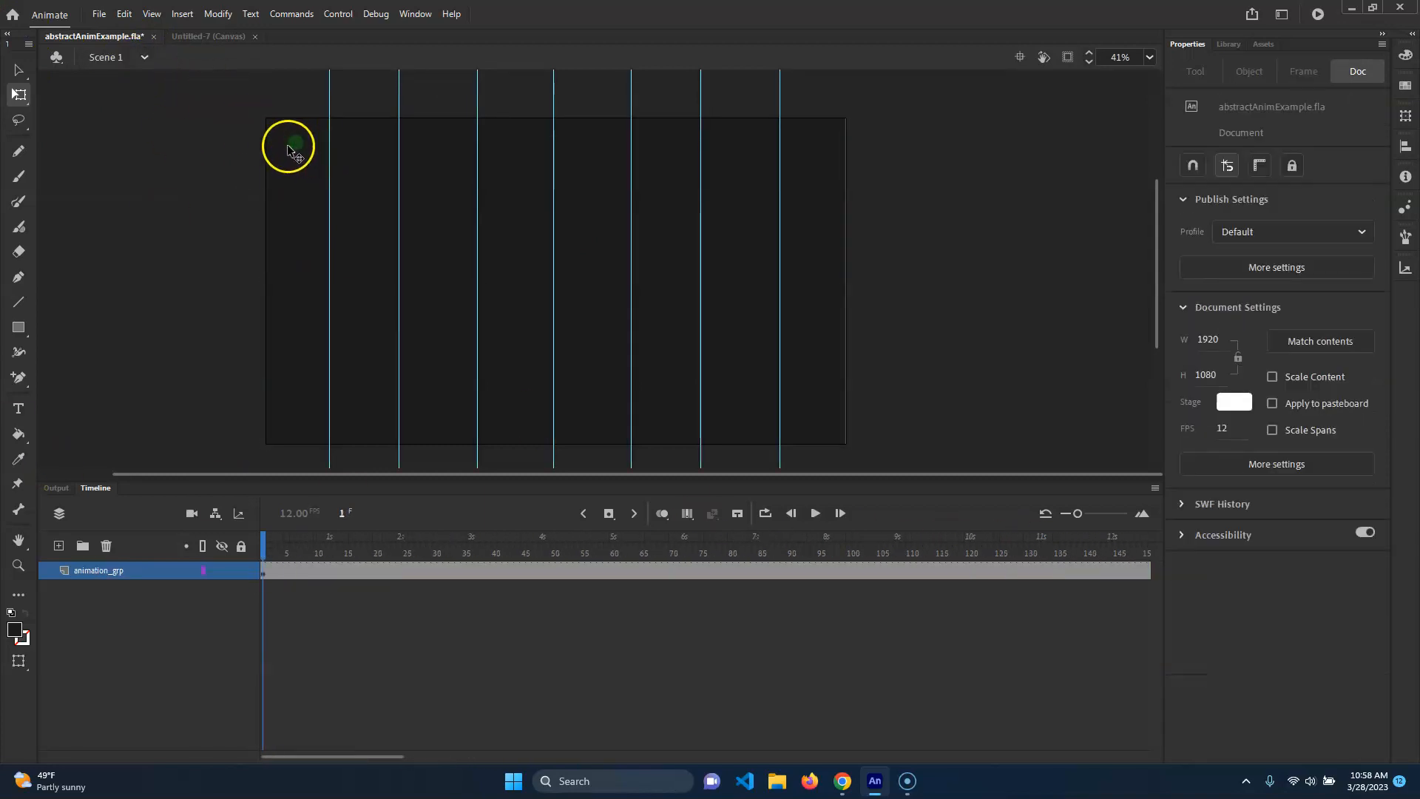
Paste the animation_grp instance into the Untitled-7 Canvas document.
{"action": "left_click", "coordinate": [296, 147]}
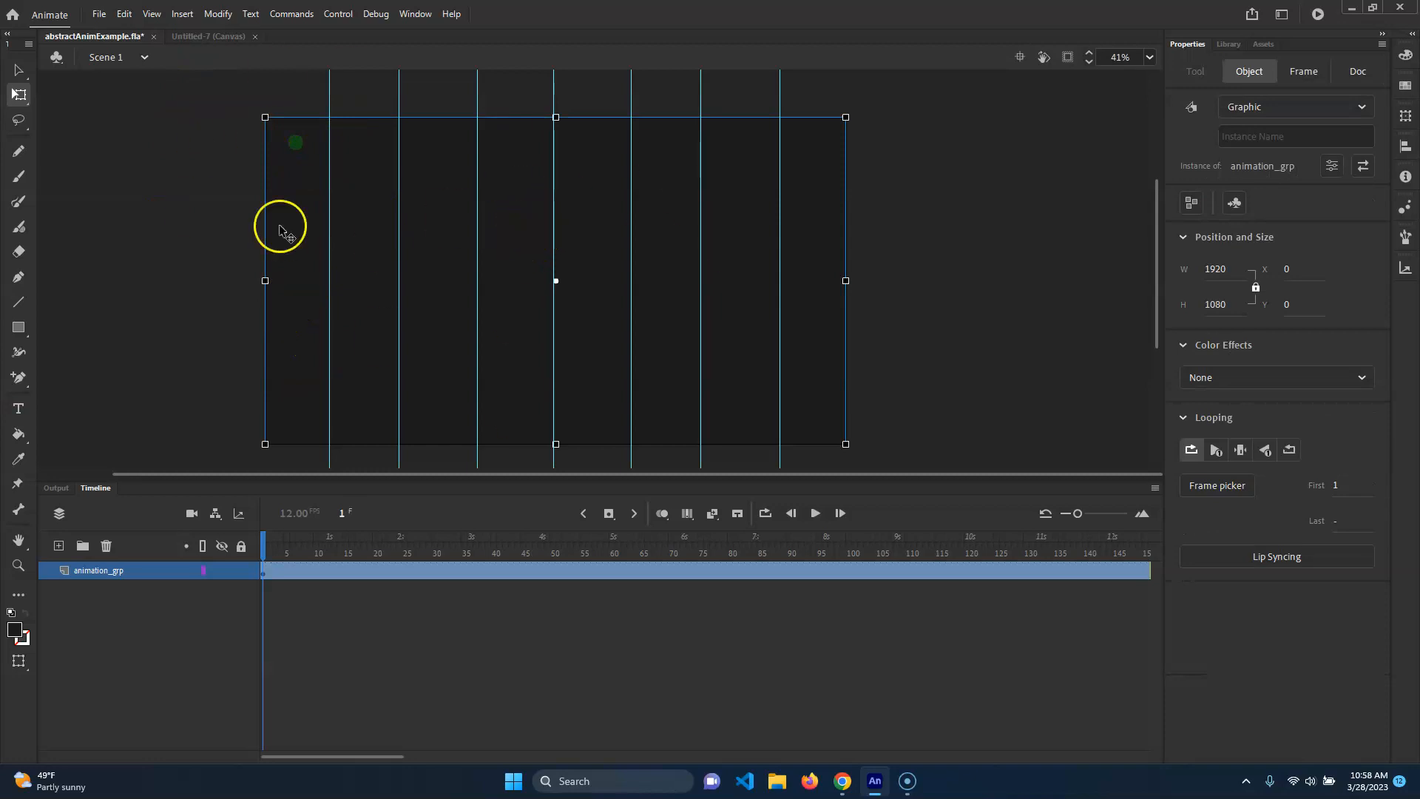
{"action": "left_click", "coordinate": [201, 38]}
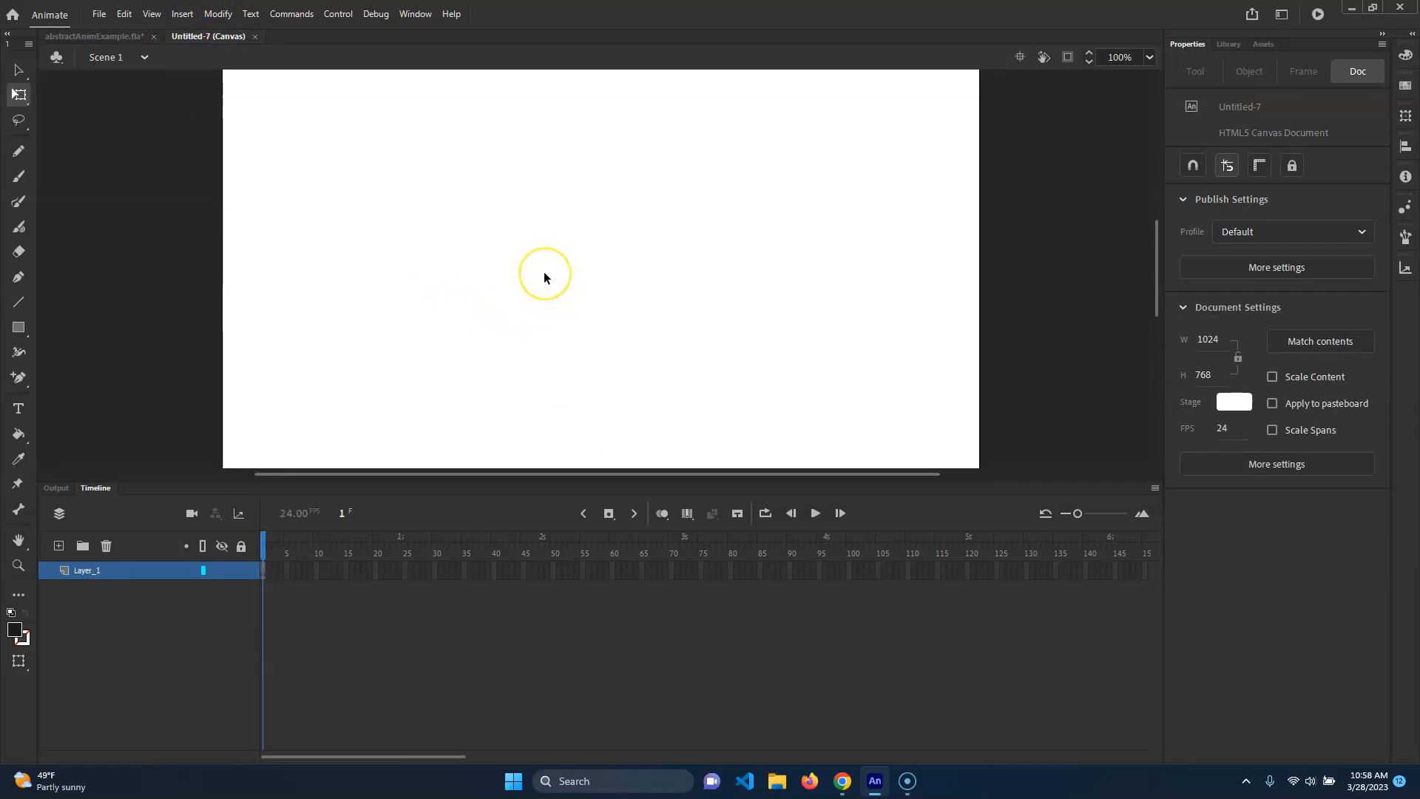
{"action": "key", "text": "ctrl+v"}
{"action": "scroll", "coordinate": [566, 270], "scroll_direction": "down", "scroll_amount": 5}
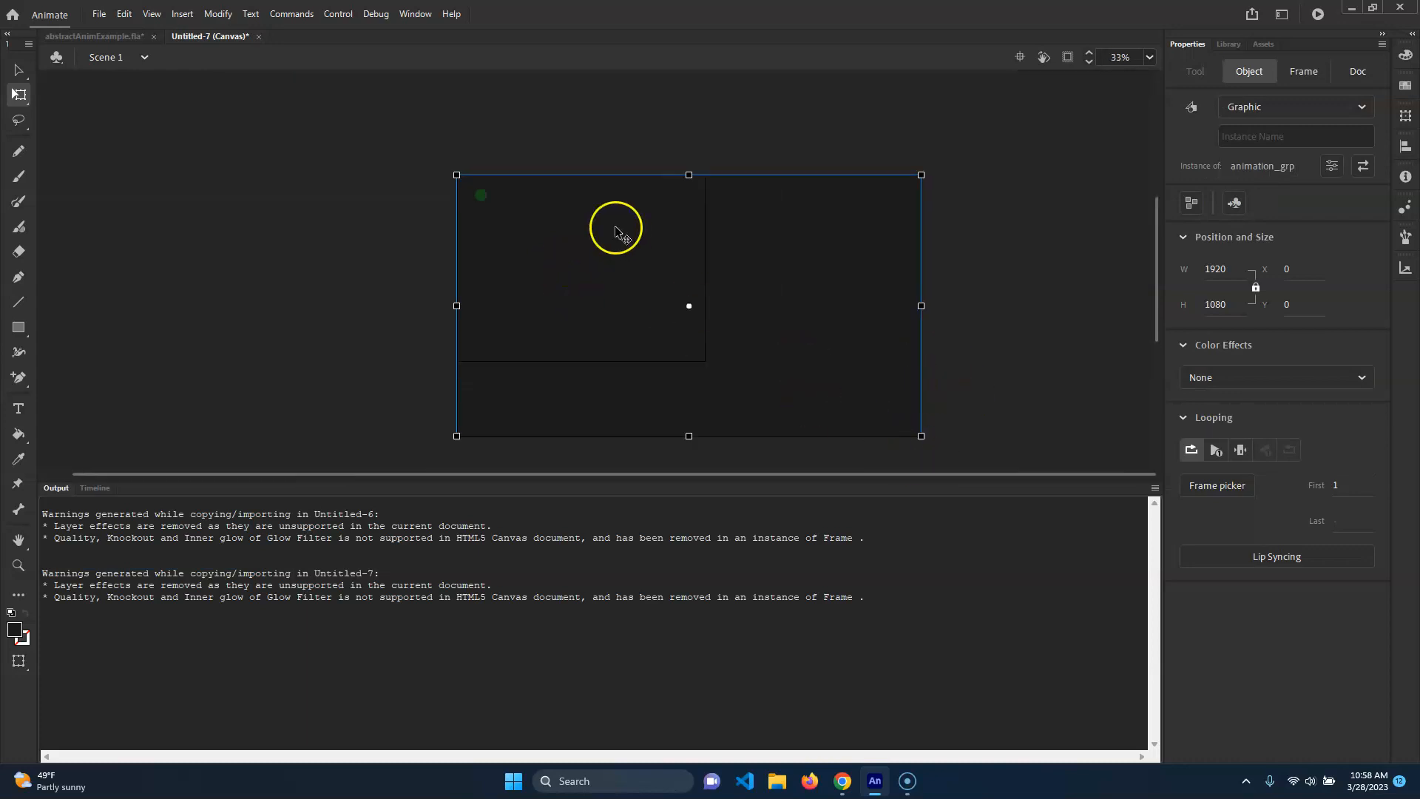
Resize the pasted animation_grp instance to about 894 × 503 px inside the stage.
{"action": "left_click", "coordinate": [111, 489]}
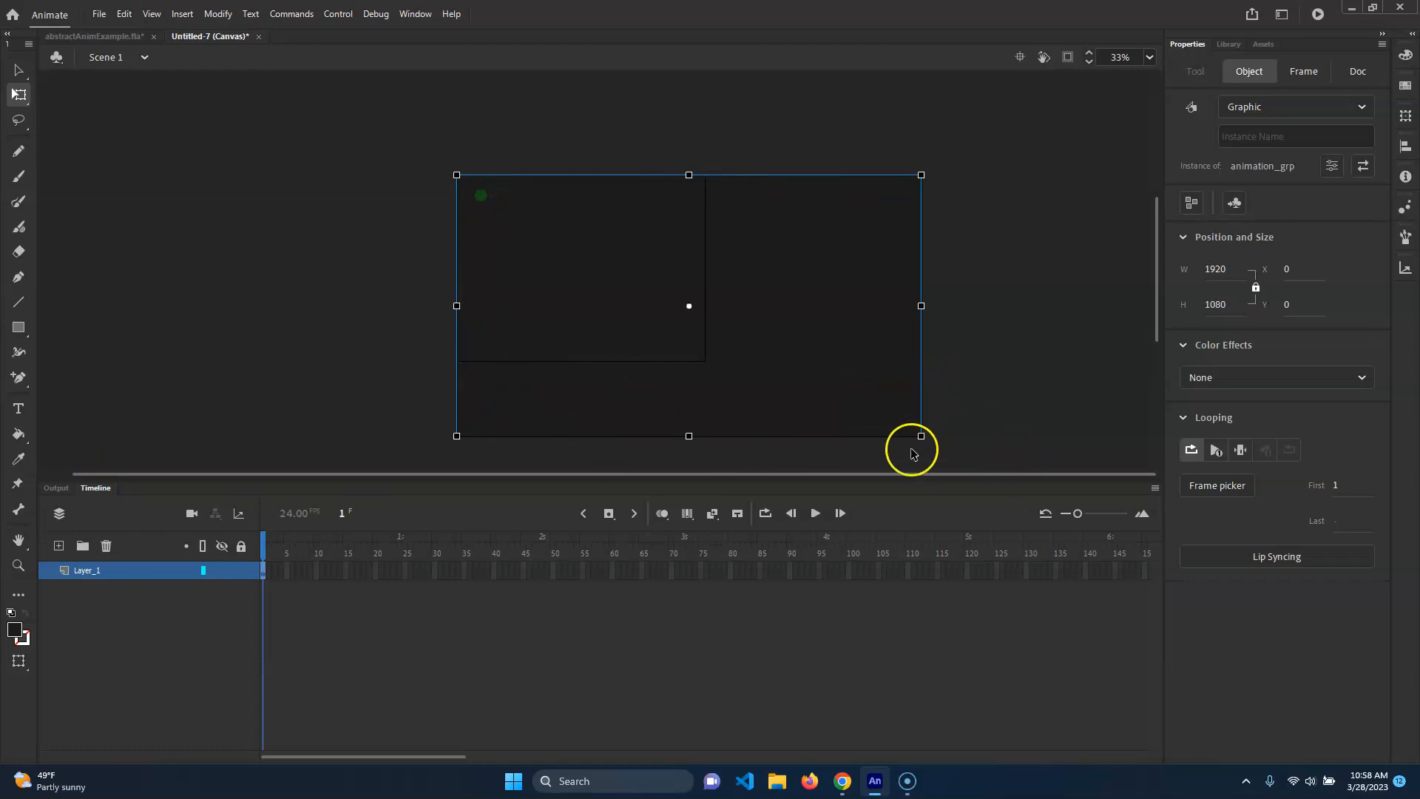
{"action": "left_click_drag", "start_coordinate": [922, 436], "coordinate": [780, 355]}
{"action": "left_click_drag", "start_coordinate": [703, 320], "coordinate": [613, 258]}
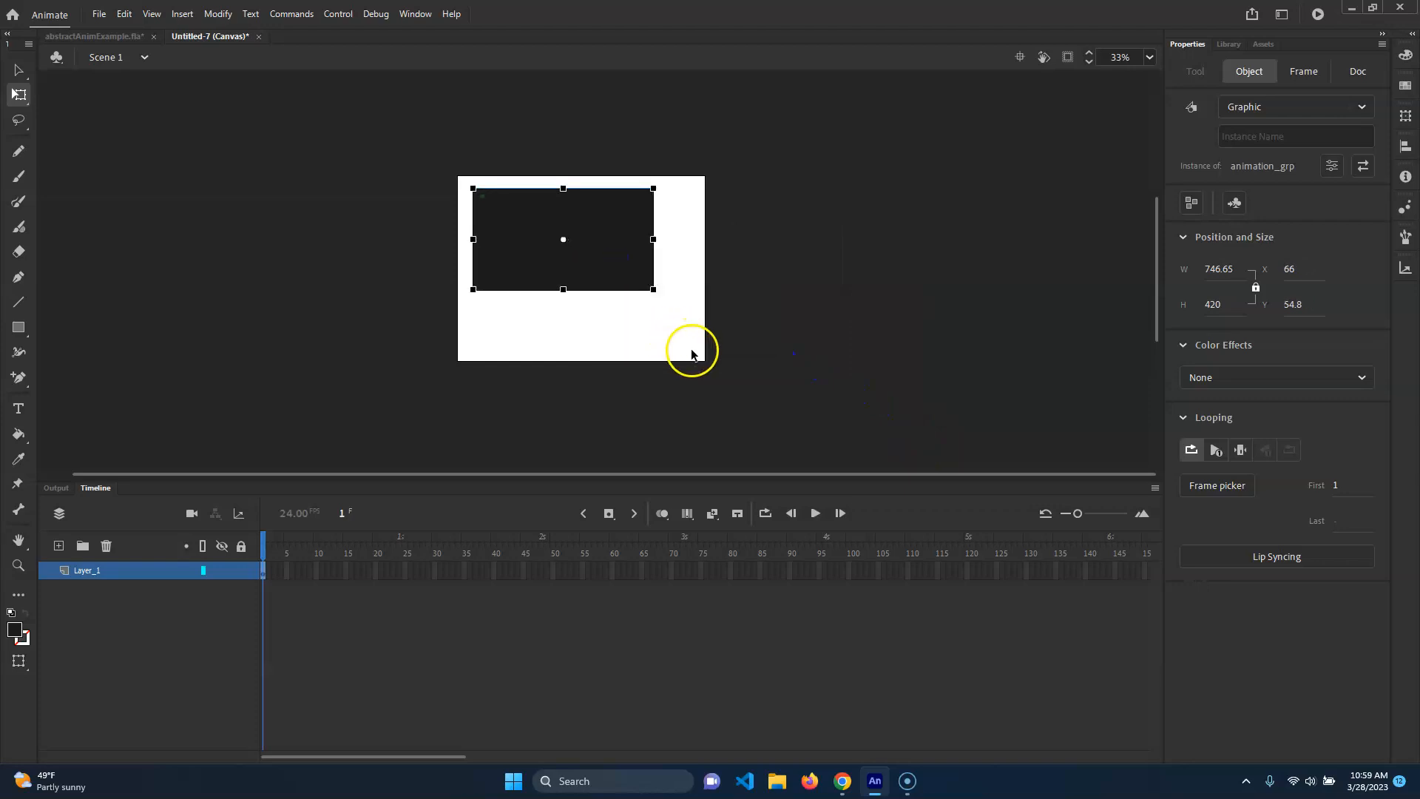
{"action": "left_click_drag", "start_coordinate": [652, 288], "coordinate": [725, 327]}
{"action": "key", "text": "ctrl+z"}
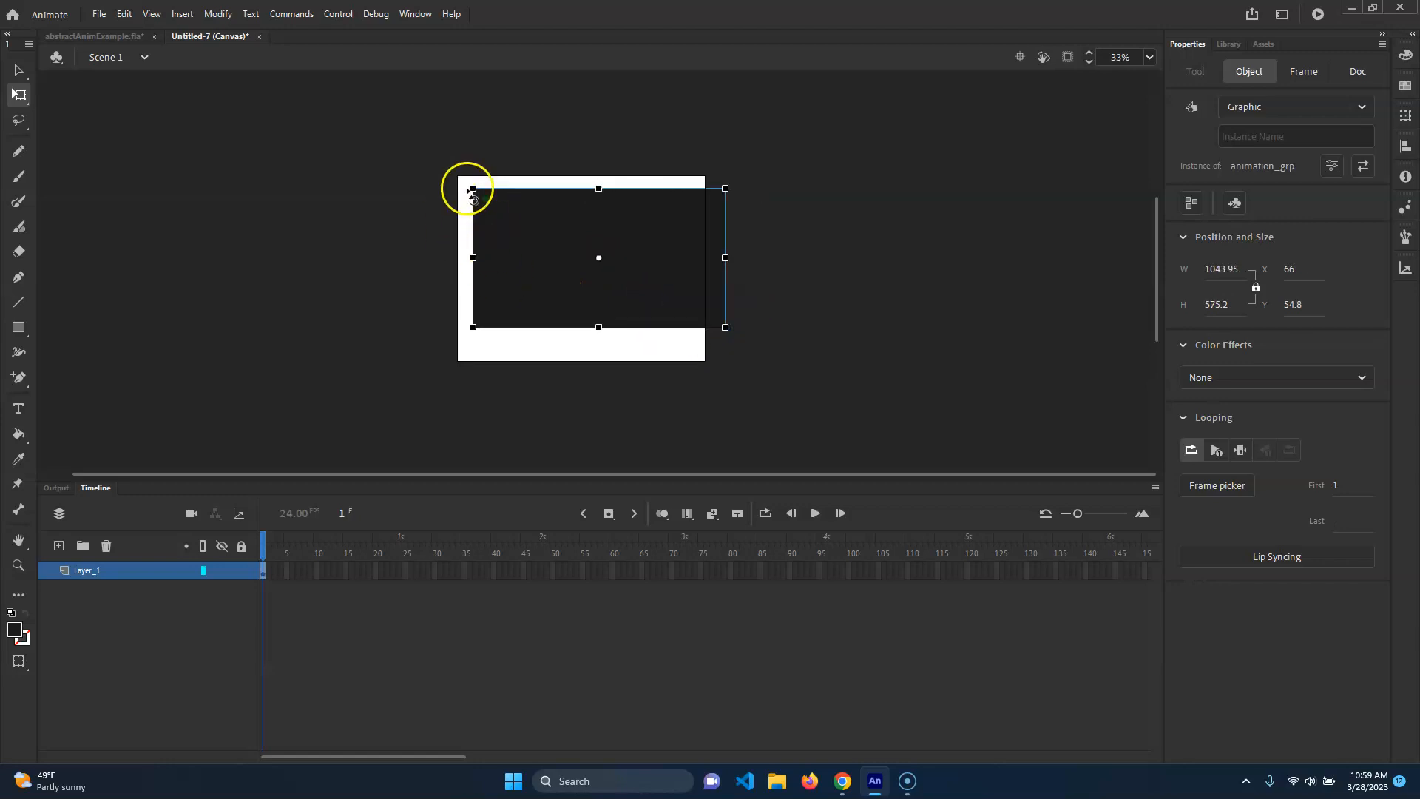
{"action": "key", "text": "ctrl+z"}
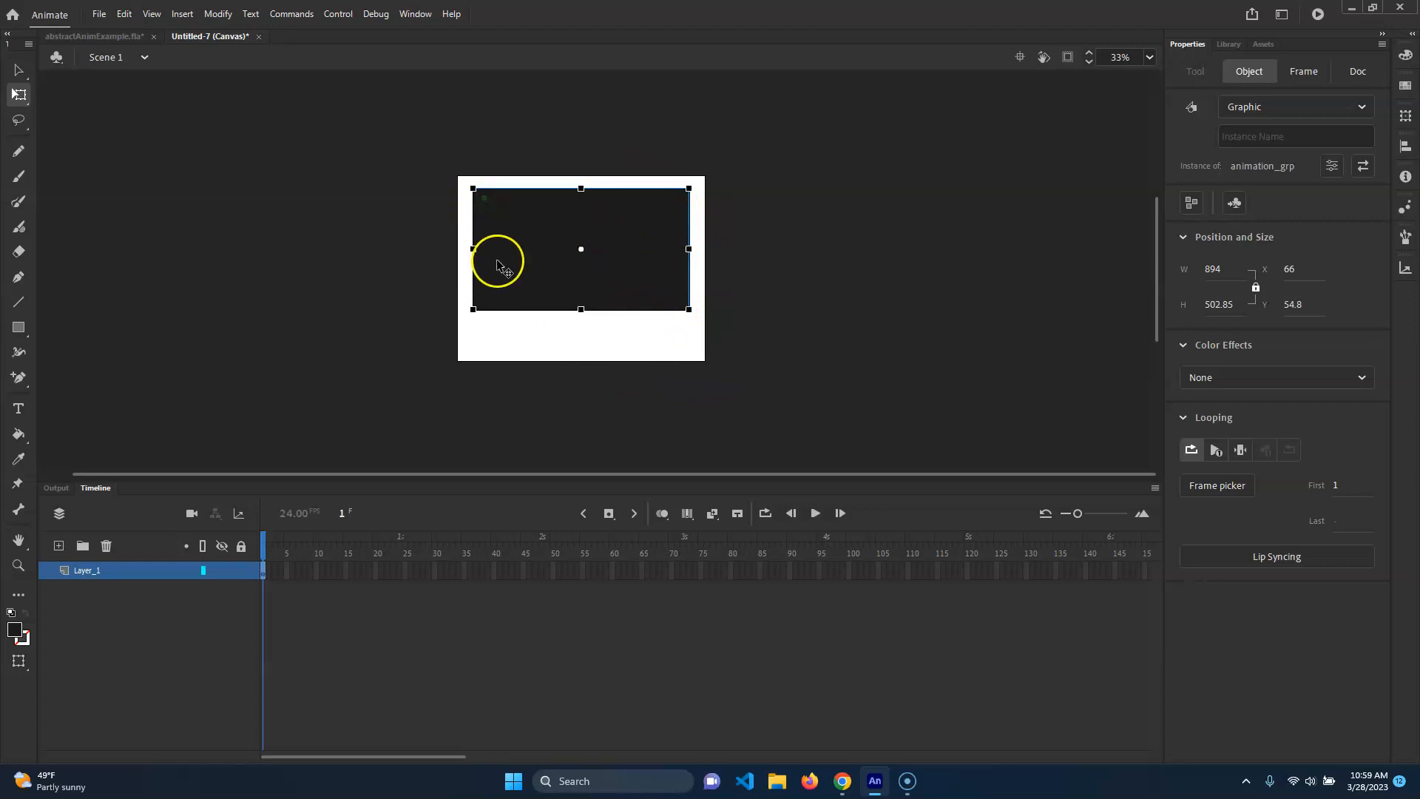
{"action": "left_click", "coordinate": [735, 295]}
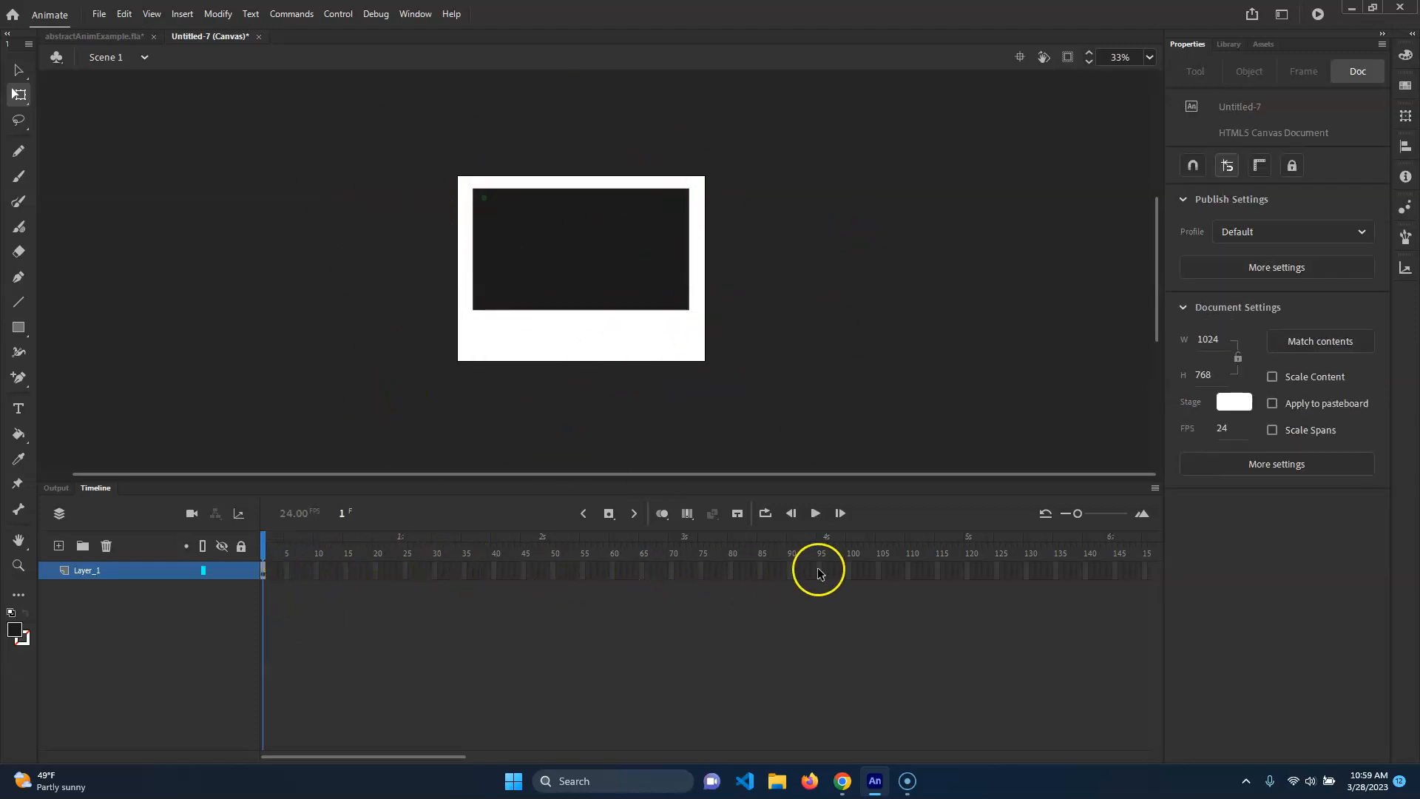
Rename the layer to Animation.
{"action": "double_click", "coordinate": [99, 567]}
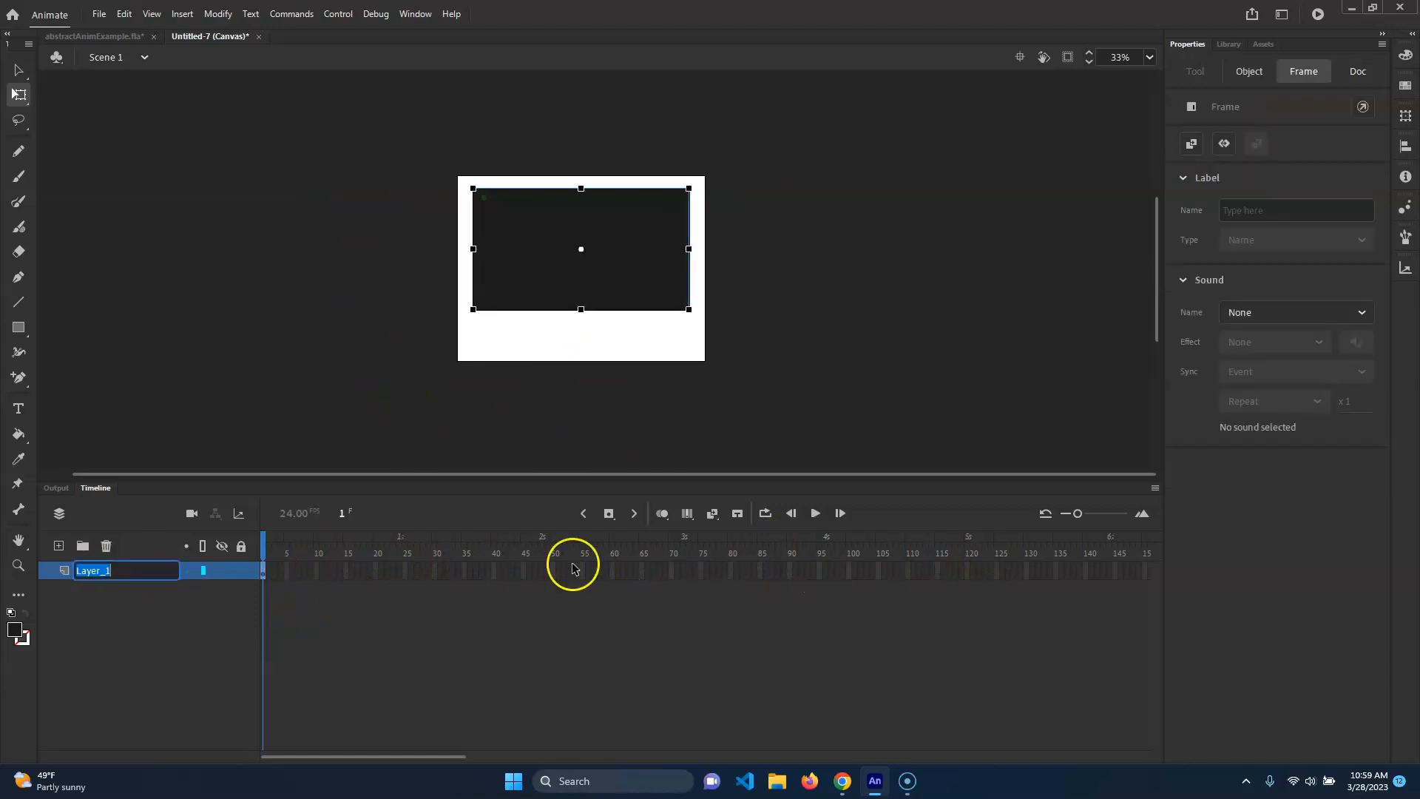
{"action": "type", "text": "Animation"}
{"action": "key", "text": "Return"}
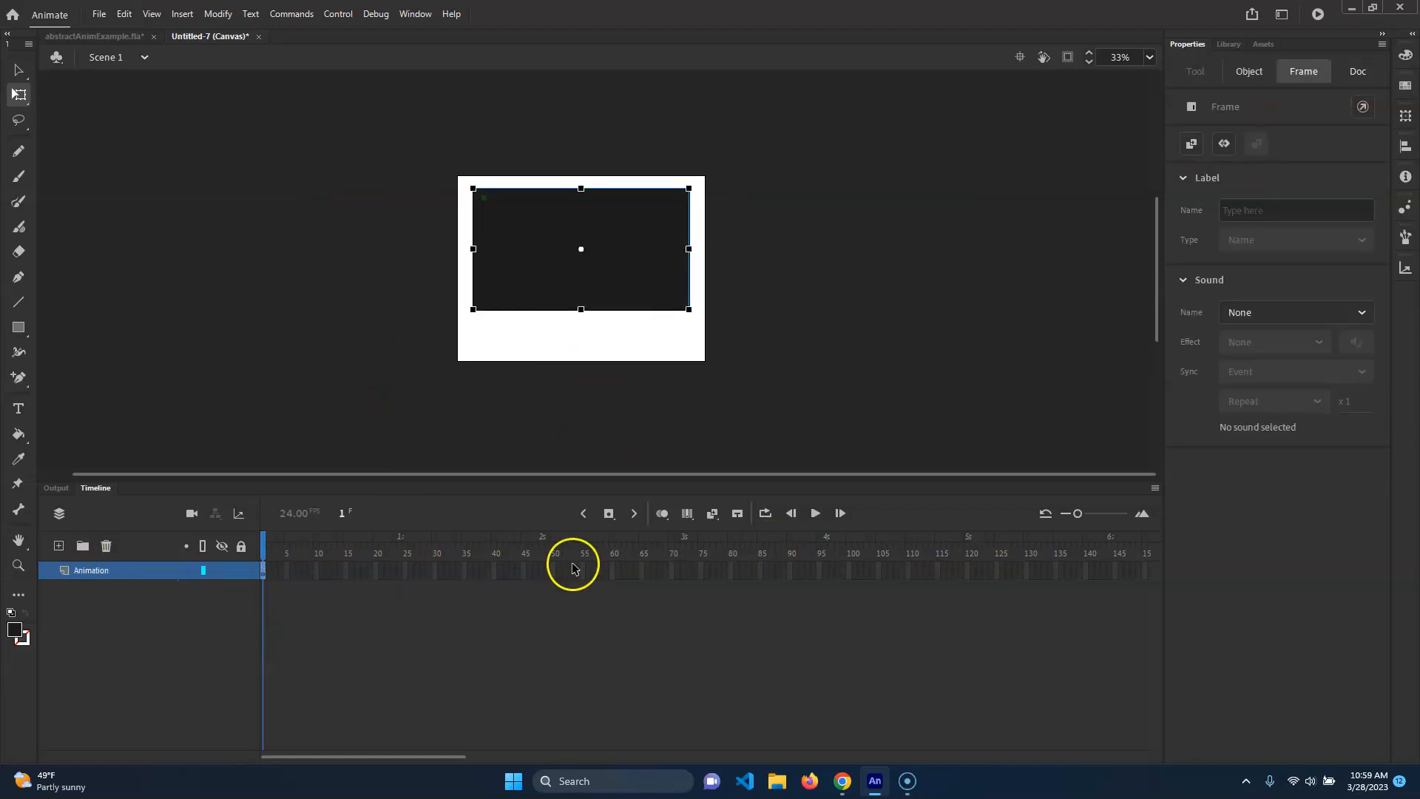
Extend the Animation layer to frame 180 by inserting a frame there.
{"action": "left_click_drag", "start_coordinate": [442, 758], "coordinate": [526, 757]}
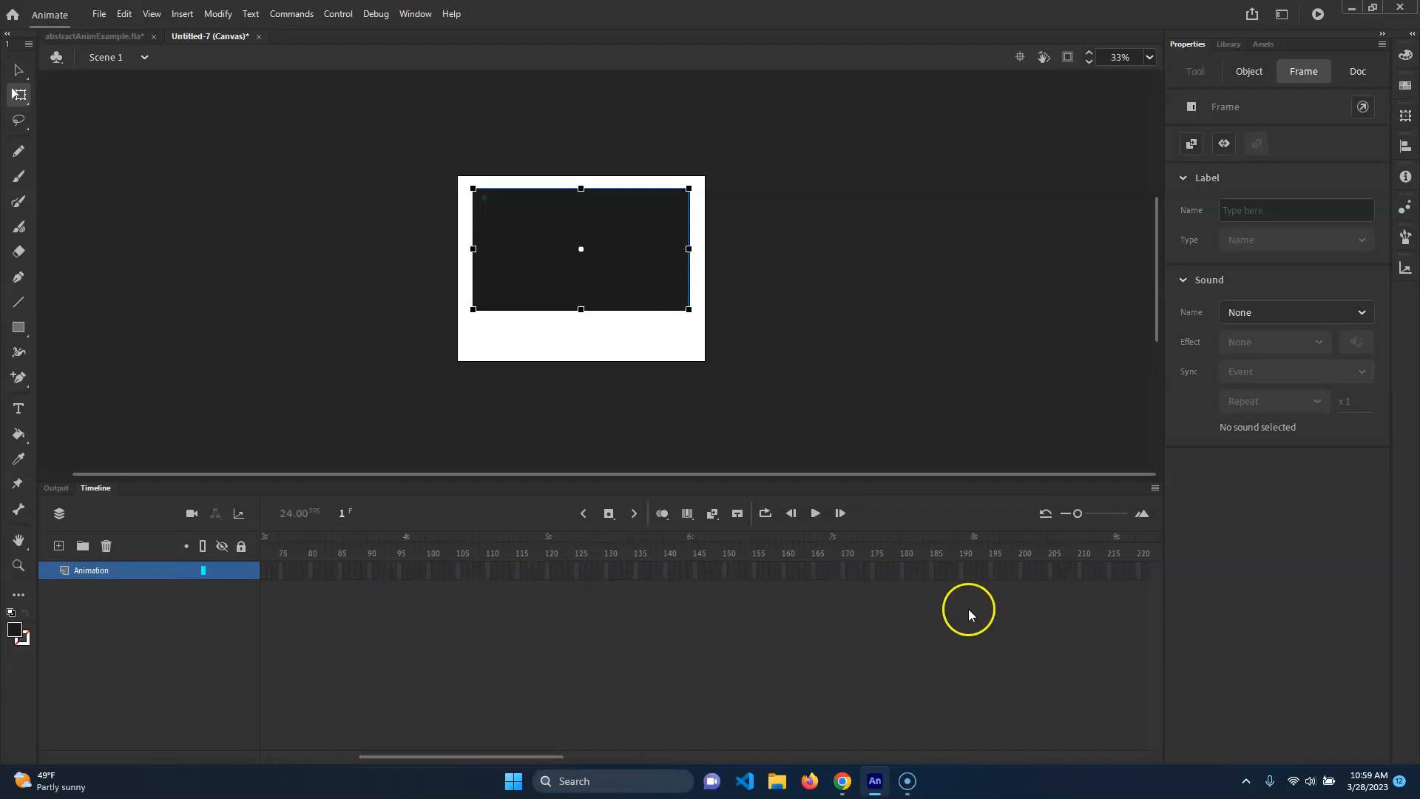
{"action": "left_click", "coordinate": [902, 570]}
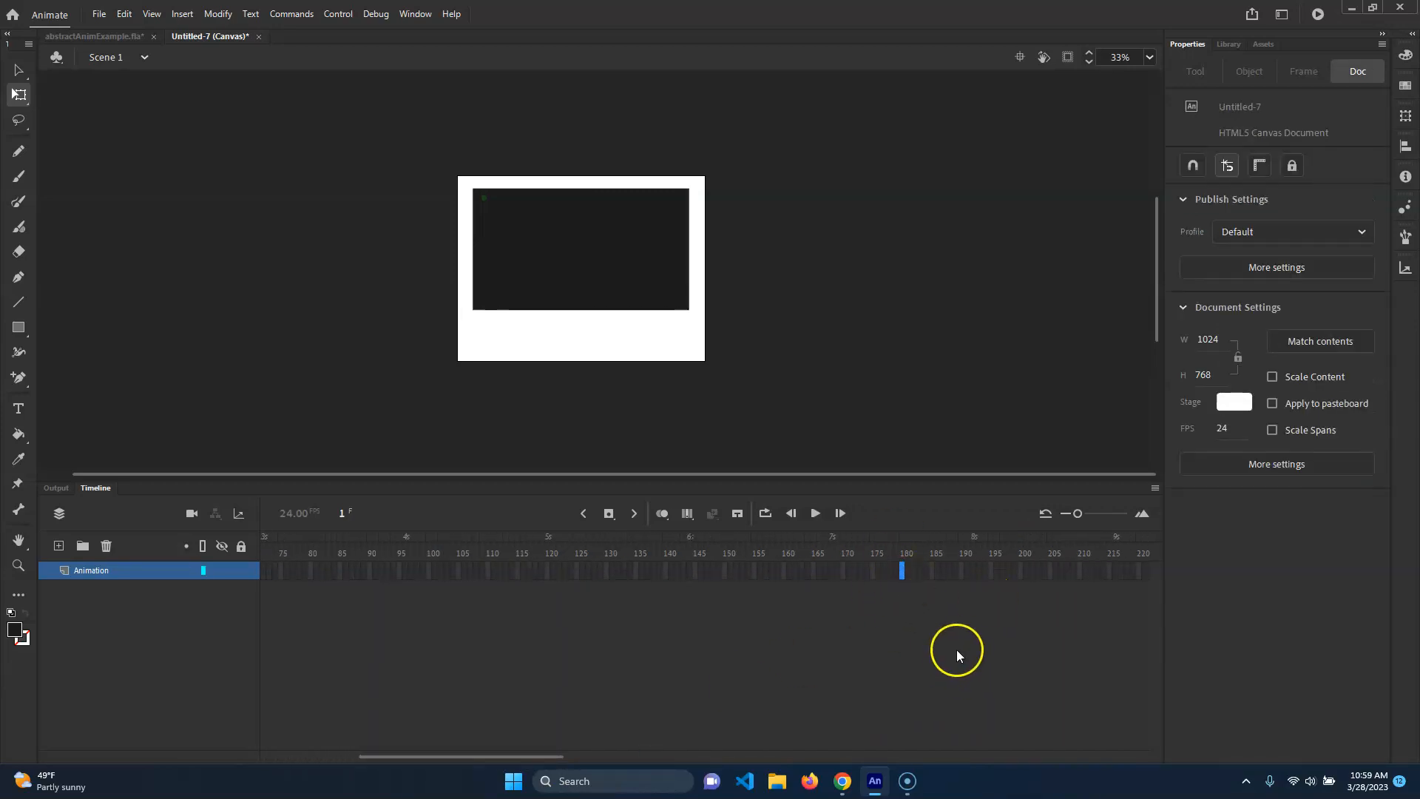
{"action": "right_click", "coordinate": [903, 570]}
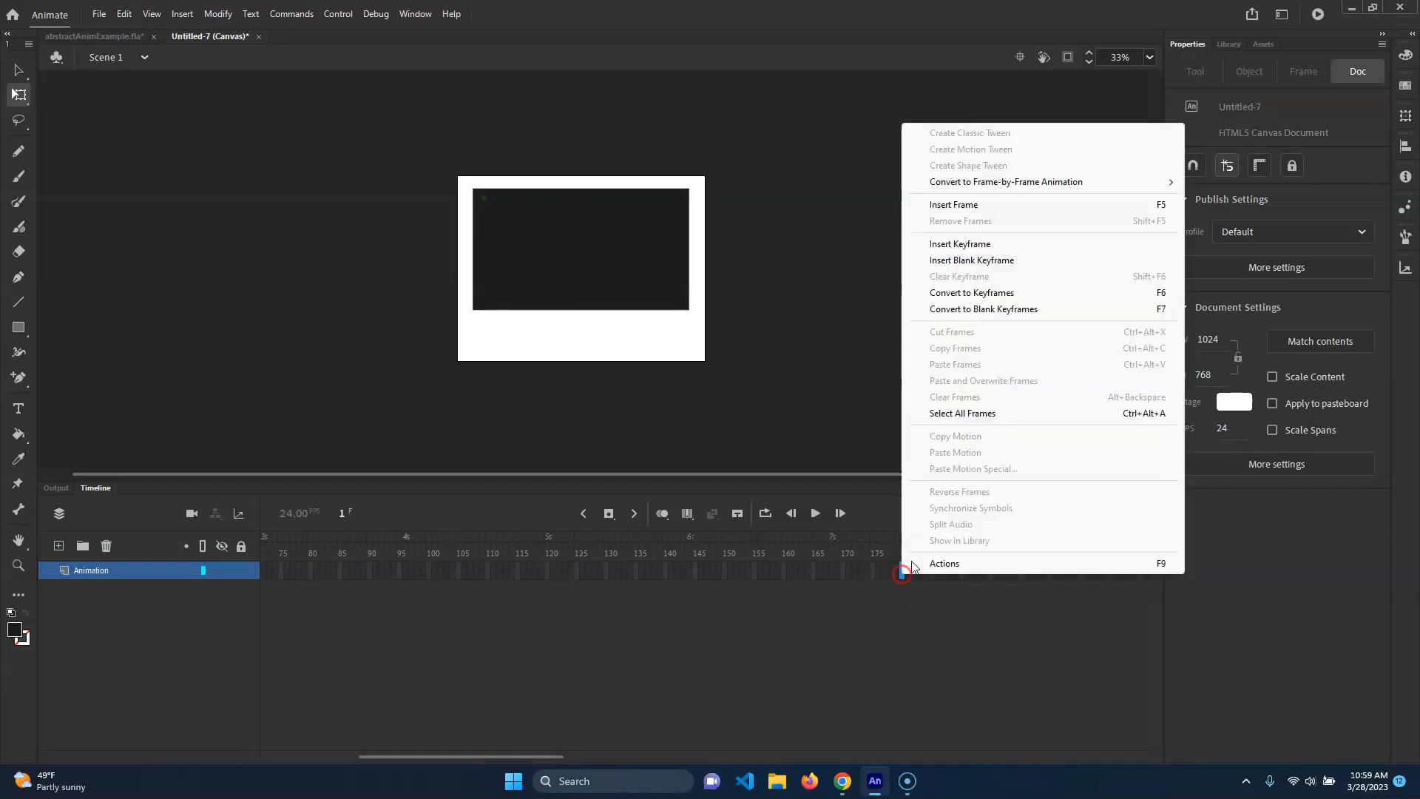
{"action": "left_click", "coordinate": [998, 212]}
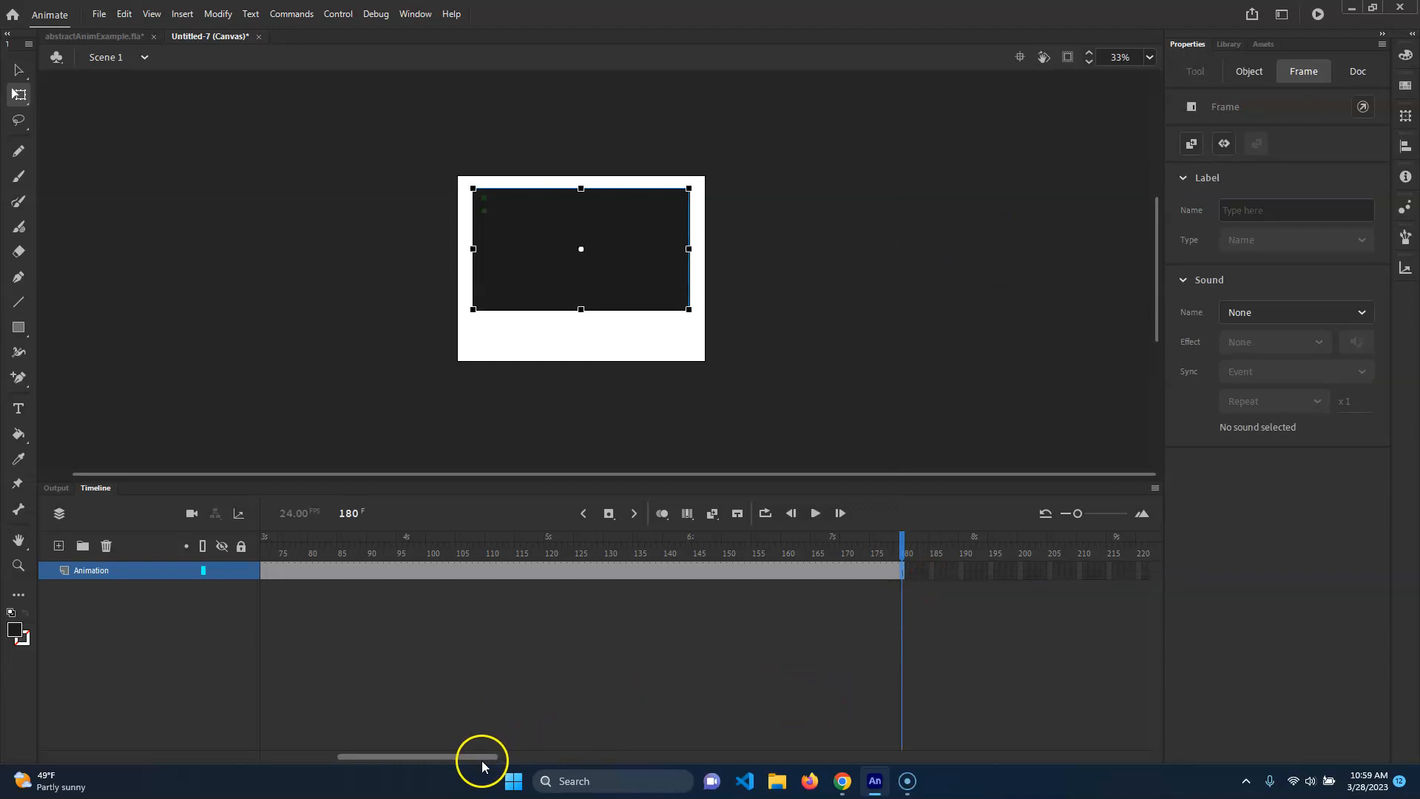
Return to the first frame and test the movie in the browser.
{"action": "left_click_drag", "start_coordinate": [478, 758], "coordinate": [163, 713]}
{"action": "left_click_drag", "start_coordinate": [382, 547], "coordinate": [285, 549]}
{"action": "left_click", "coordinate": [86, 487]}
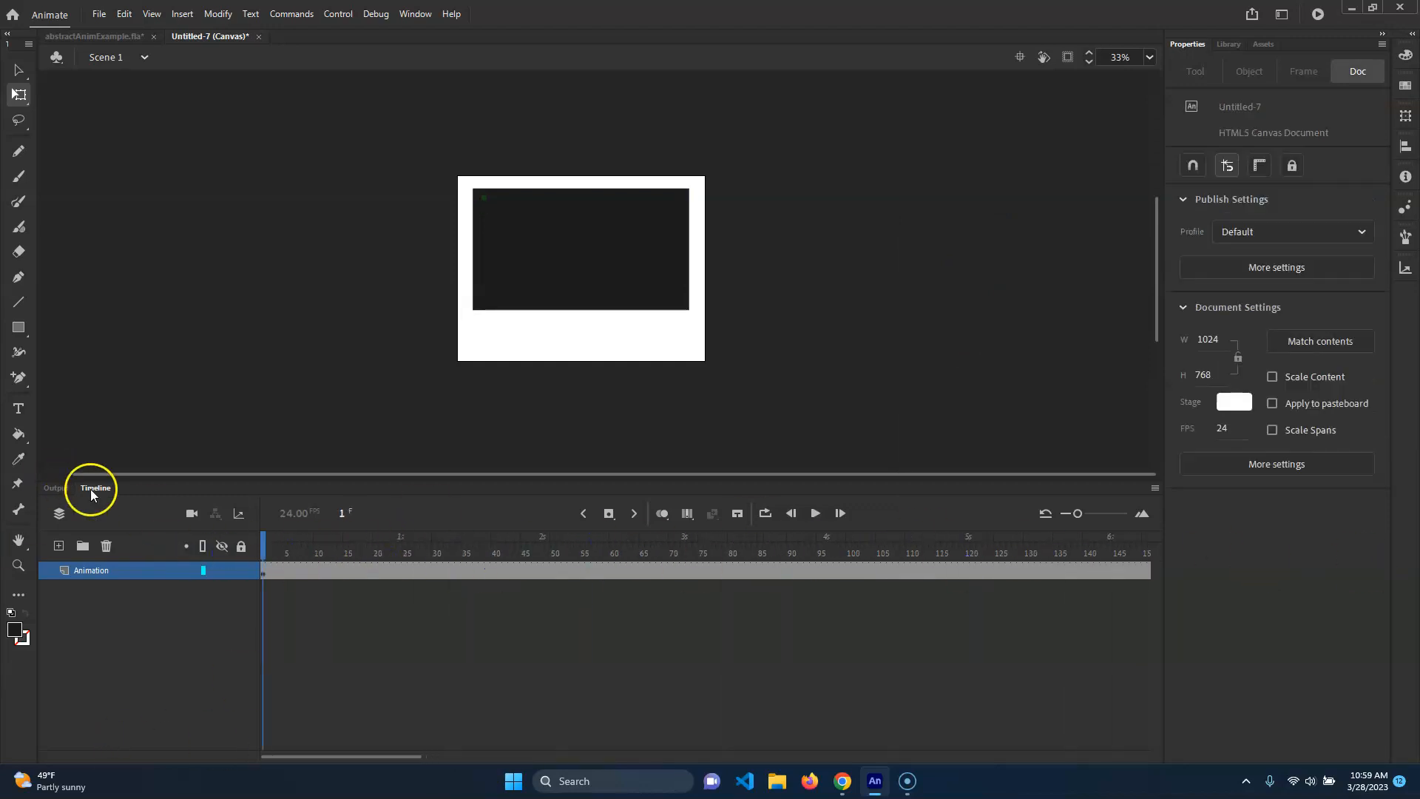
{"action": "key", "text": "ctrl+Return"}
{"action": "left_click_drag", "start_coordinate": [666, 439], "coordinate": [572, 3]}
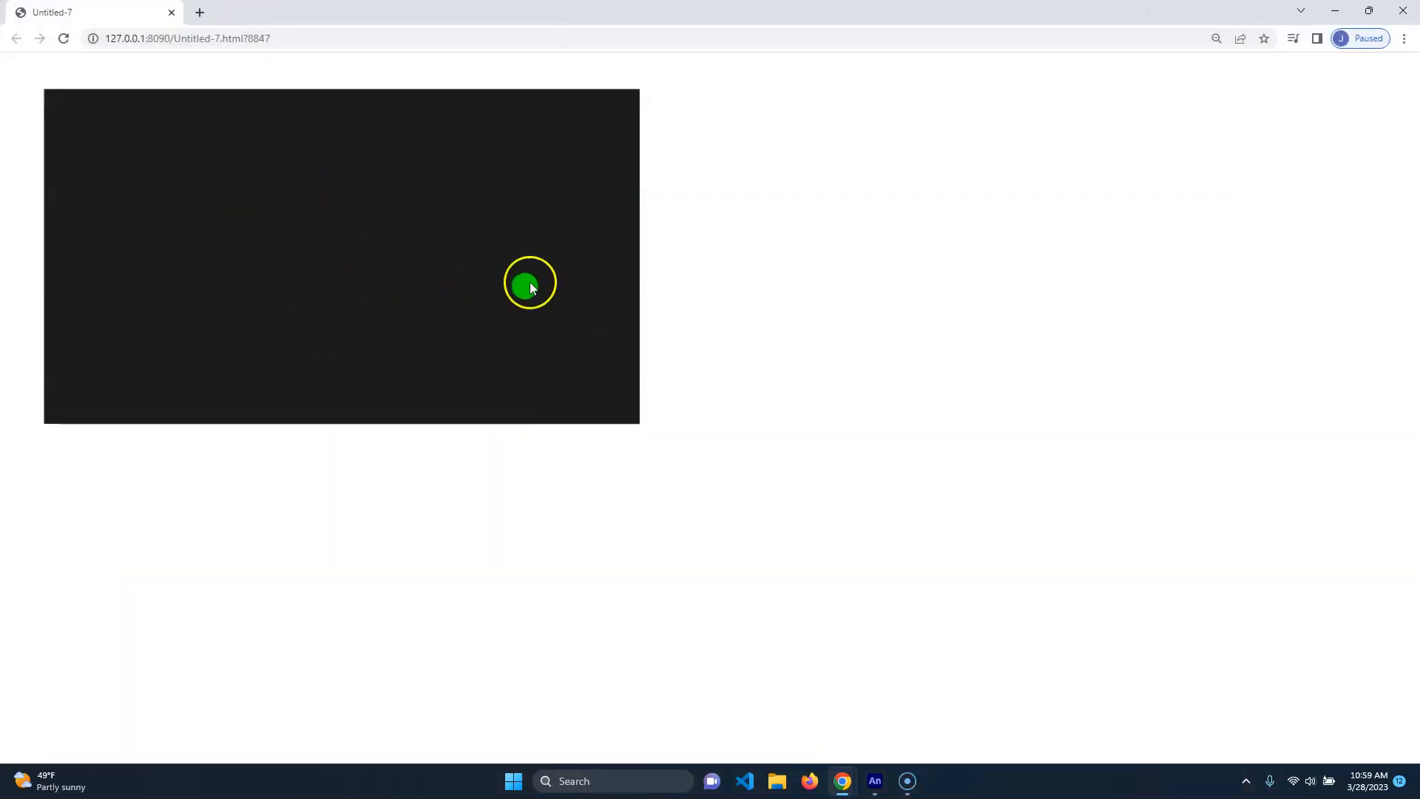